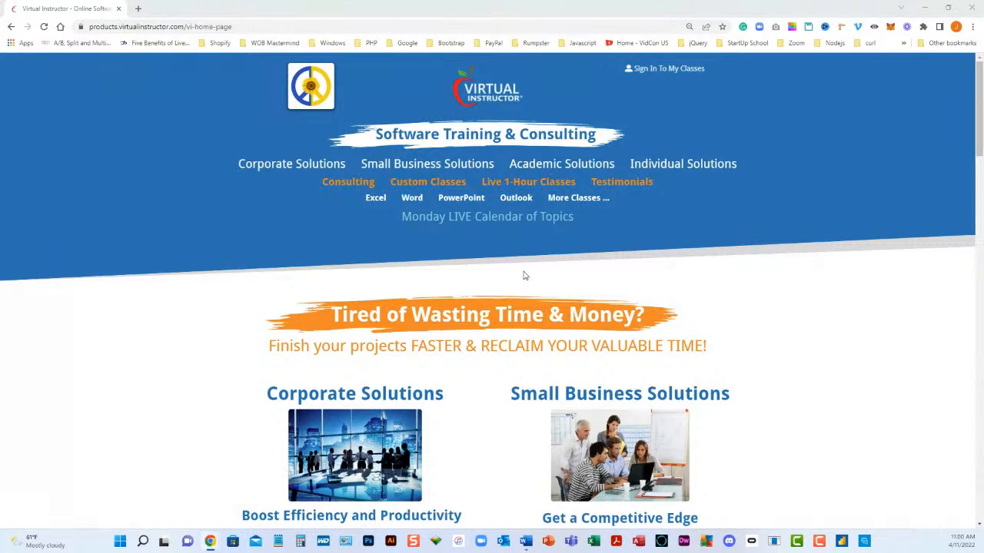
Step: Open the Monday LIVE Calendar of Topics page and look over the upcoming topics
left_click(492, 219)
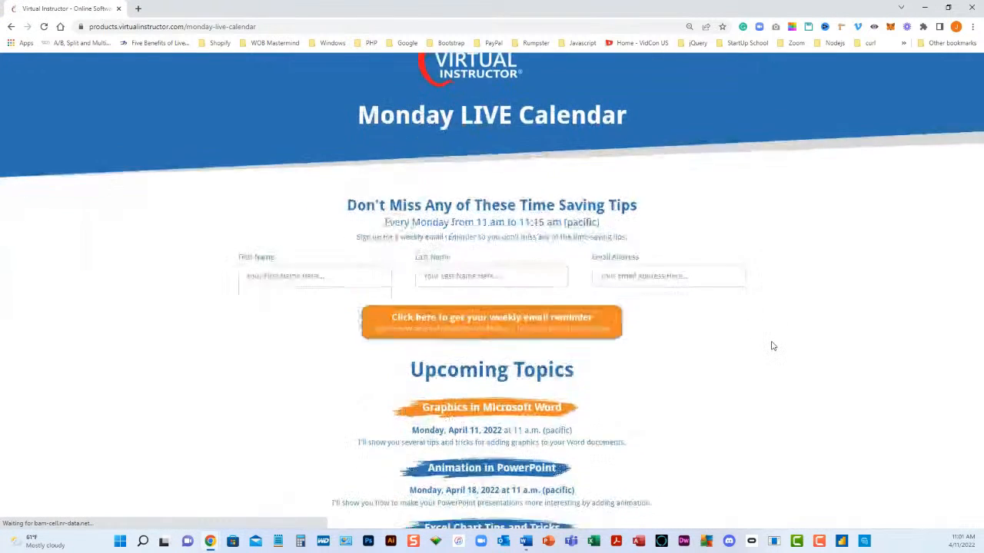
scroll(771, 344, "down", 3)
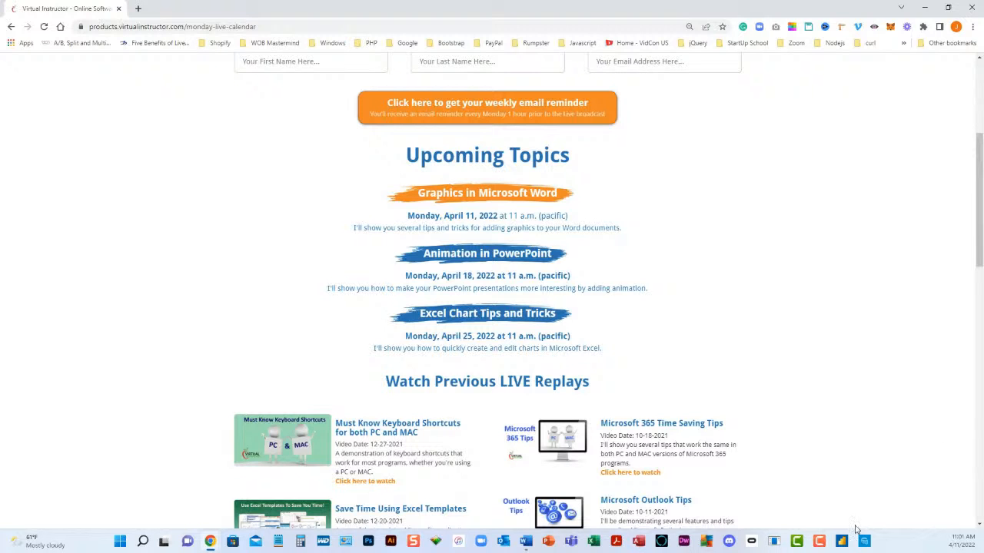
Step: Switch to the blank Document4 in Word and generate sample paragraphs with =rand()
mouse_move(526, 544)
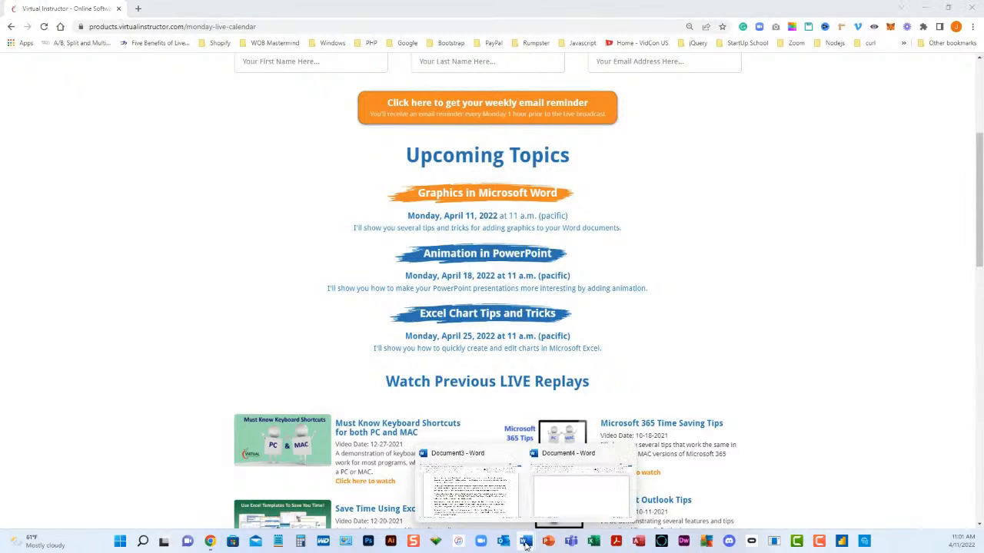
left_click(553, 510)
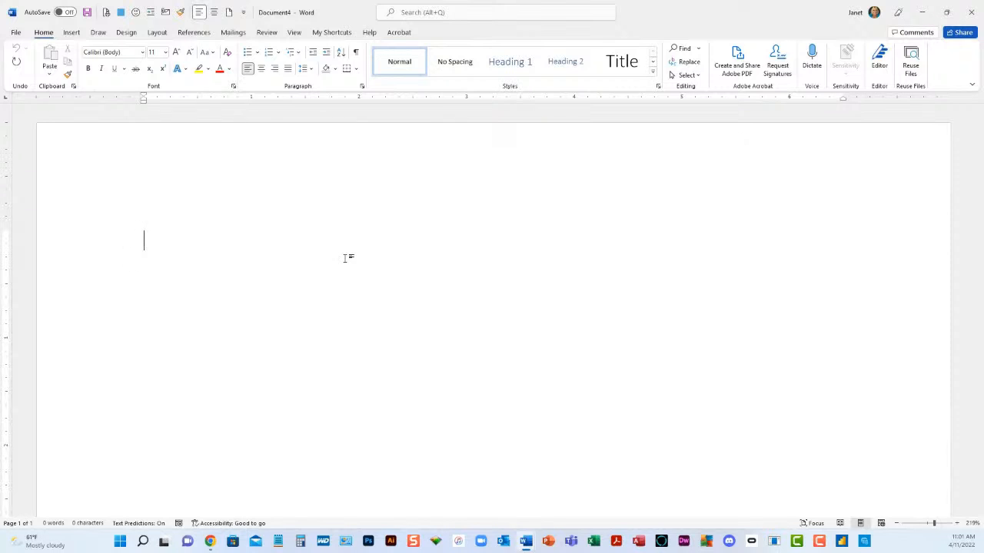
type("=")
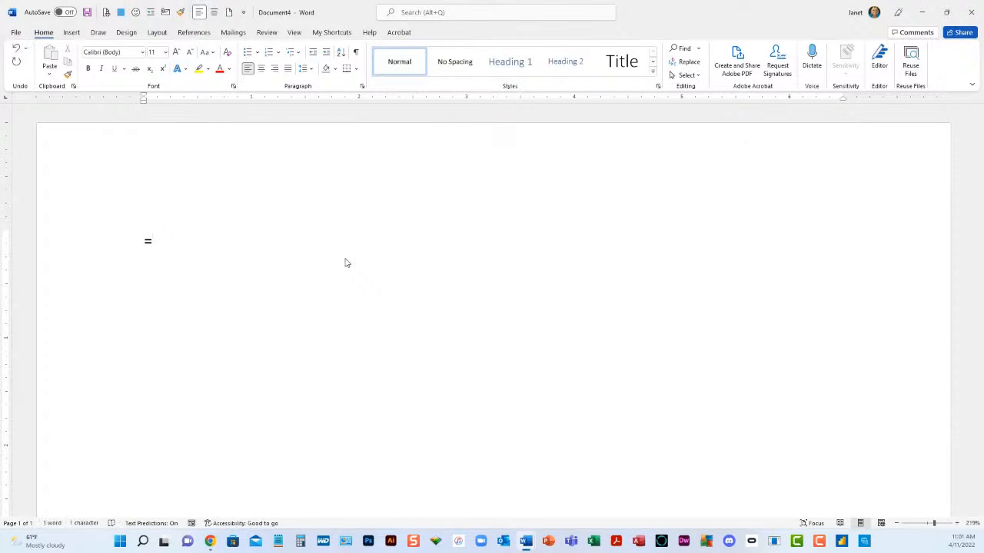
type("rand")
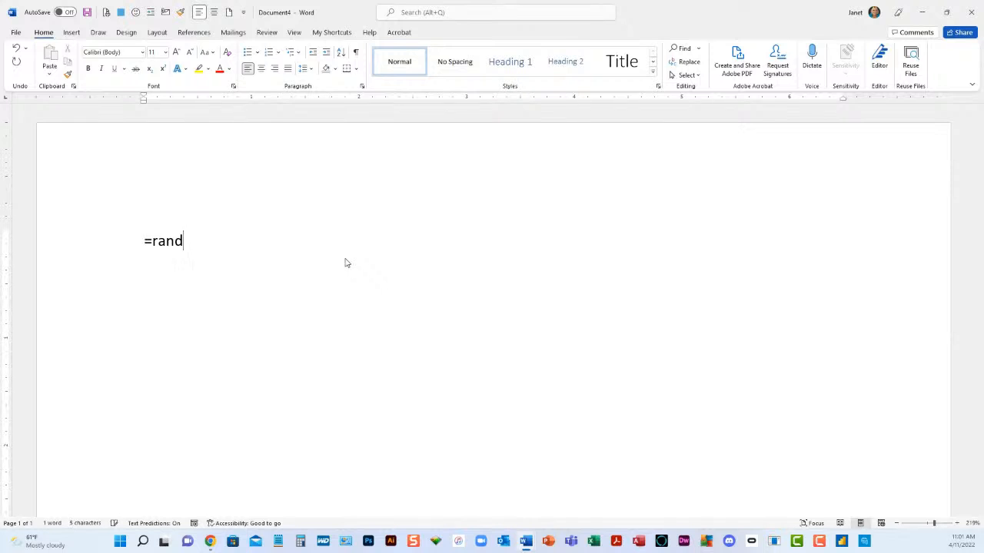
type("()")
key("Return")
scroll(356, 258, "up", 3)
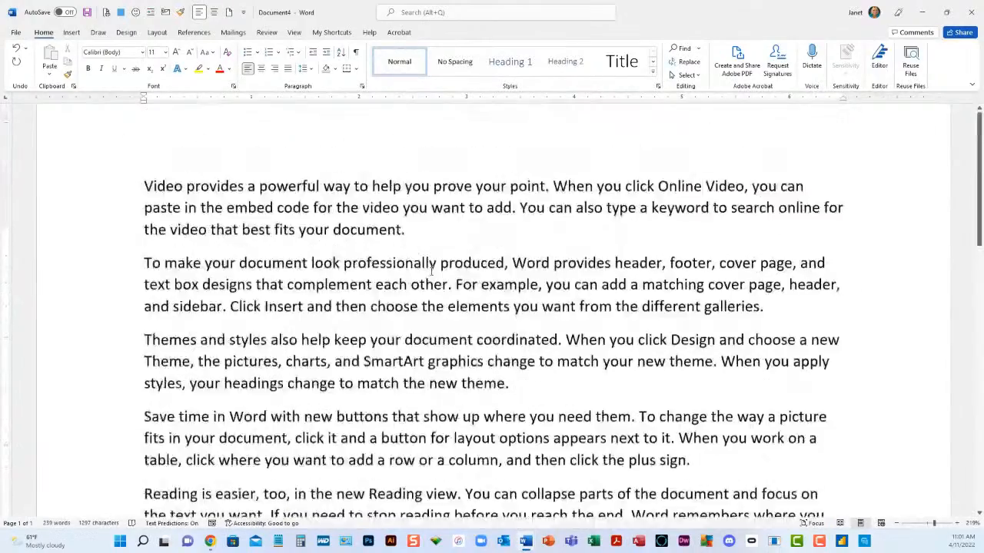
scroll(432, 271, "down", 2)
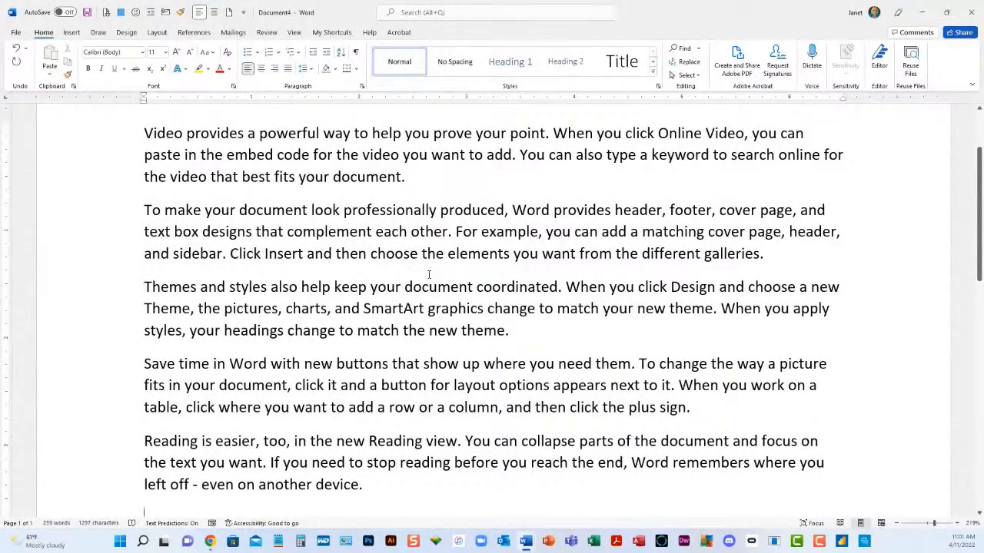
Step: Start a stock image insertion at the beginning of the second paragraph and search the images for "cupcake"
left_click(148, 209)
left_click(71, 34)
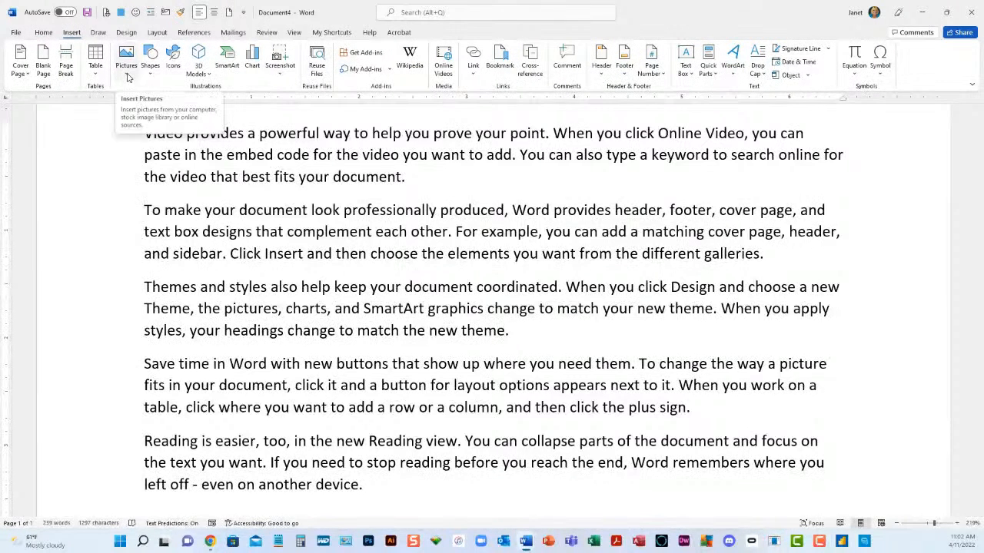
left_click(128, 77)
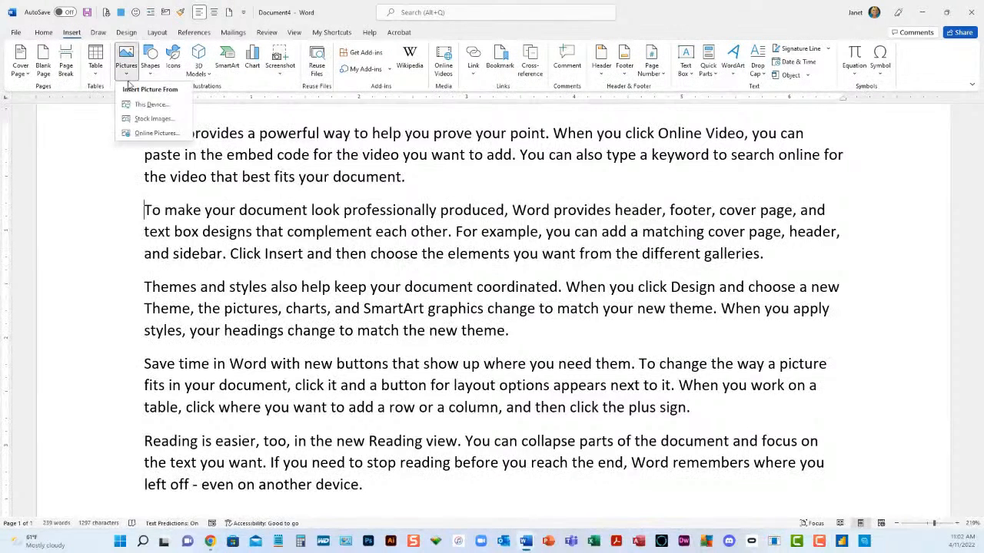
left_click(153, 119)
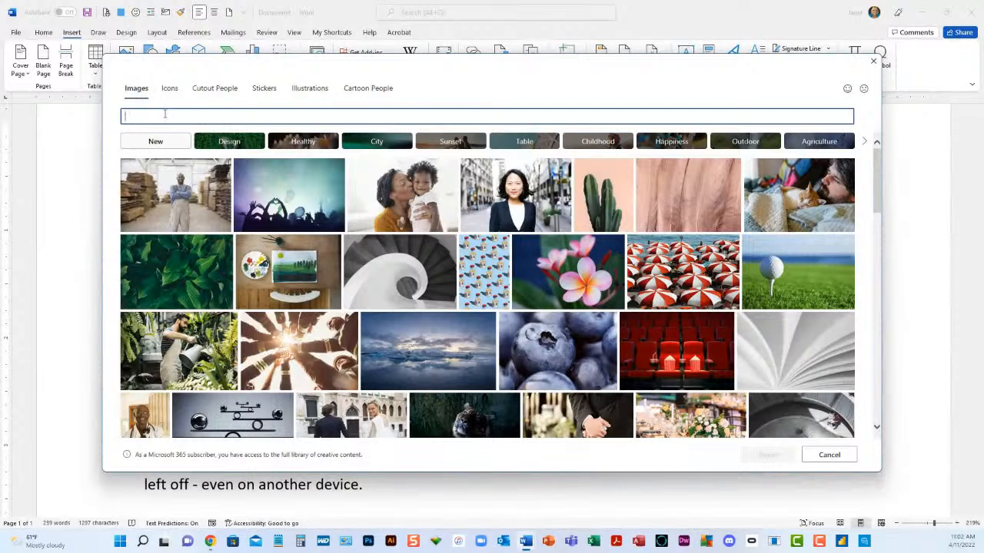
type("ca")
key("BackSpace")
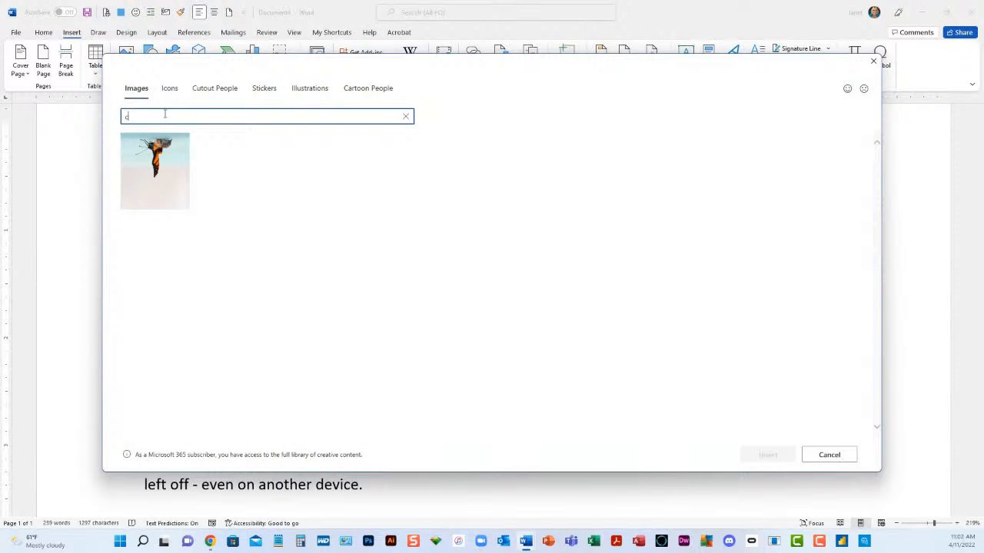
type("upcake")
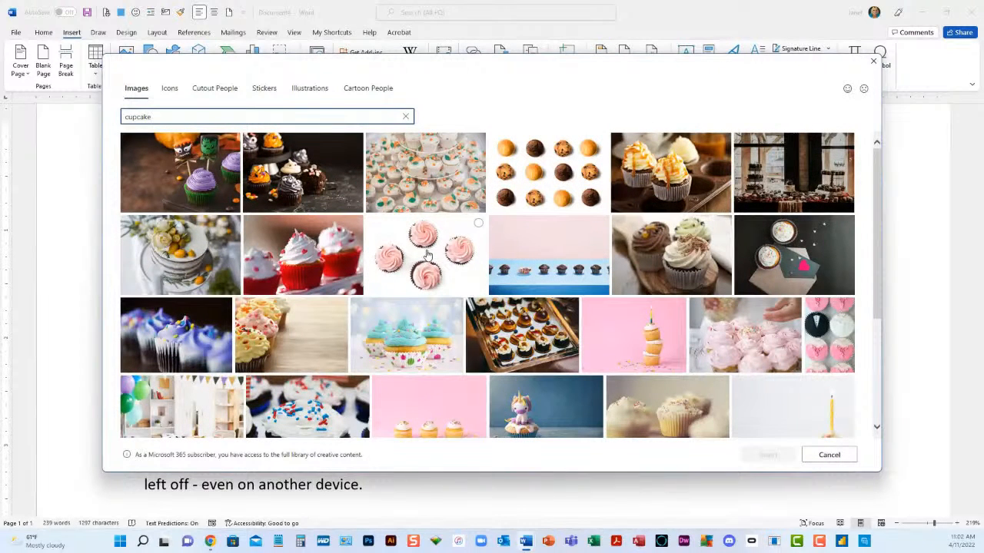
Step: Insert the stock photo of the unicorn cupcake on a blue background
scroll(561, 385, "down", 1)
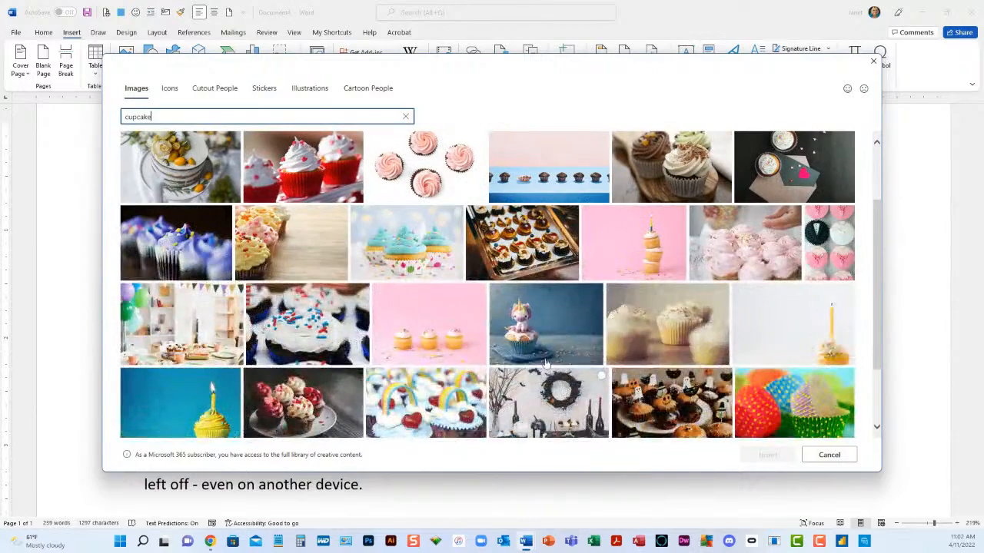
left_click(530, 317)
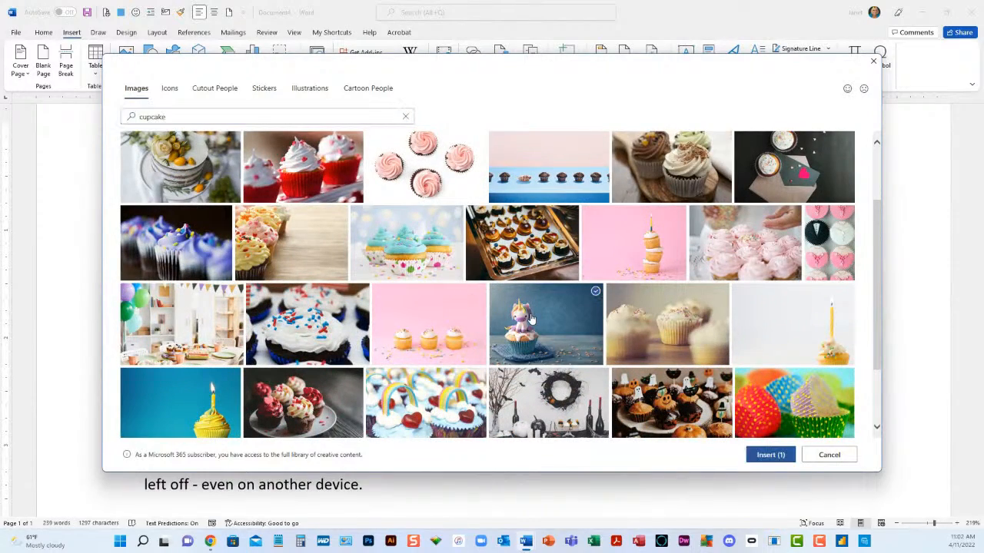
left_click(770, 455)
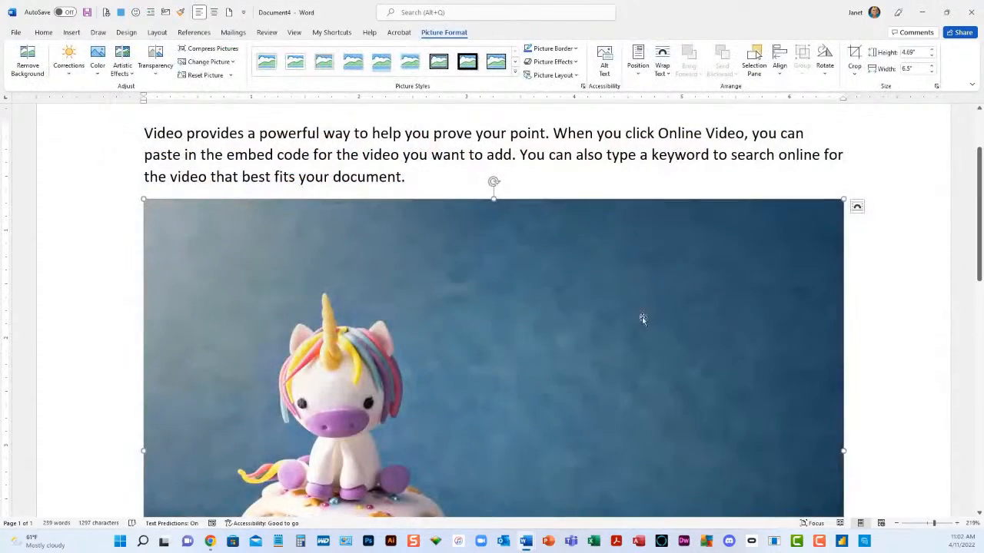
Step: Shrink the unicorn cupcake picture proportionally to about 1.28" high by 1.77" wide
scroll(549, 339, "down", 3)
scroll(552, 336, "up", 3)
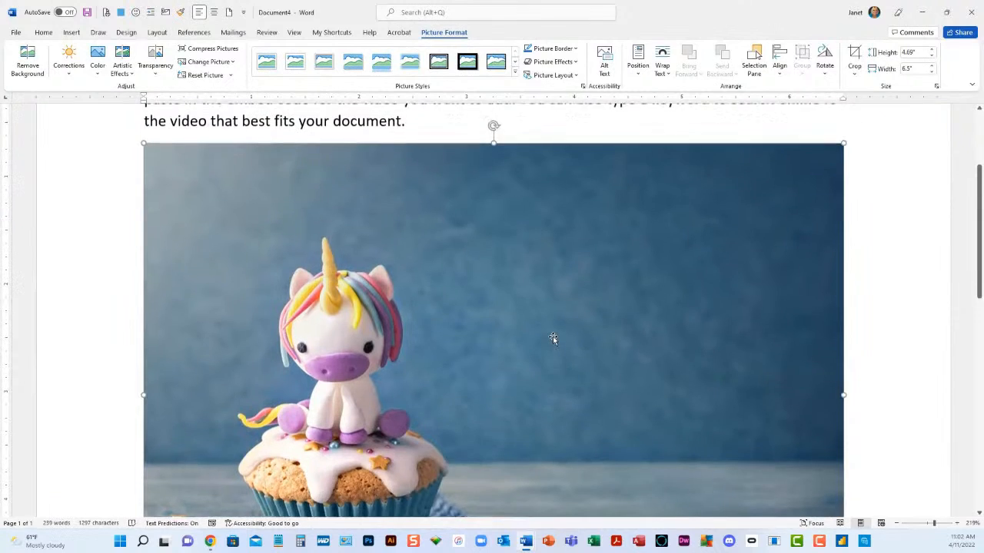
left_click_drag(843, 199, 336, 199)
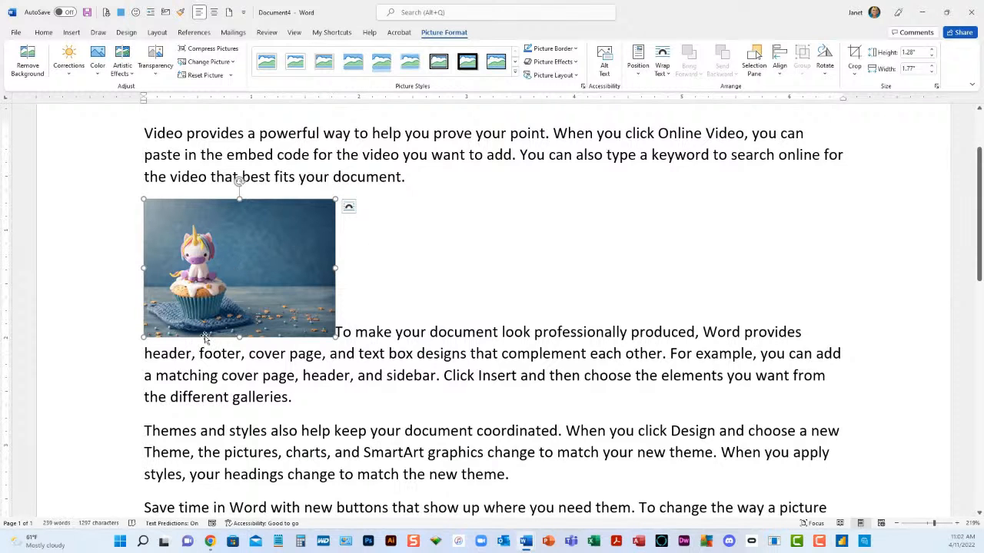
Step: Set the cupcake picture's text wrapping to Through so the paragraphs flow beside it
left_click(345, 332)
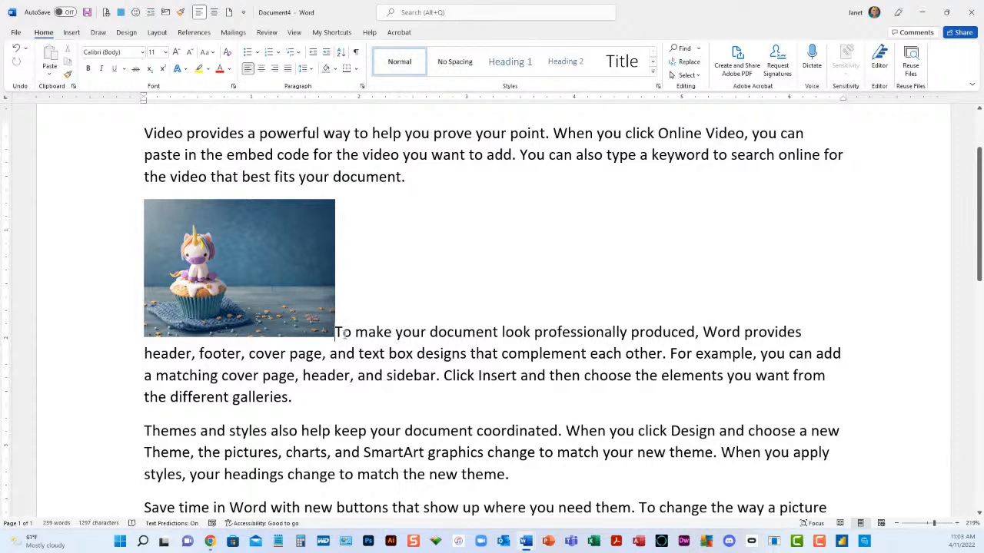
left_click(303, 247)
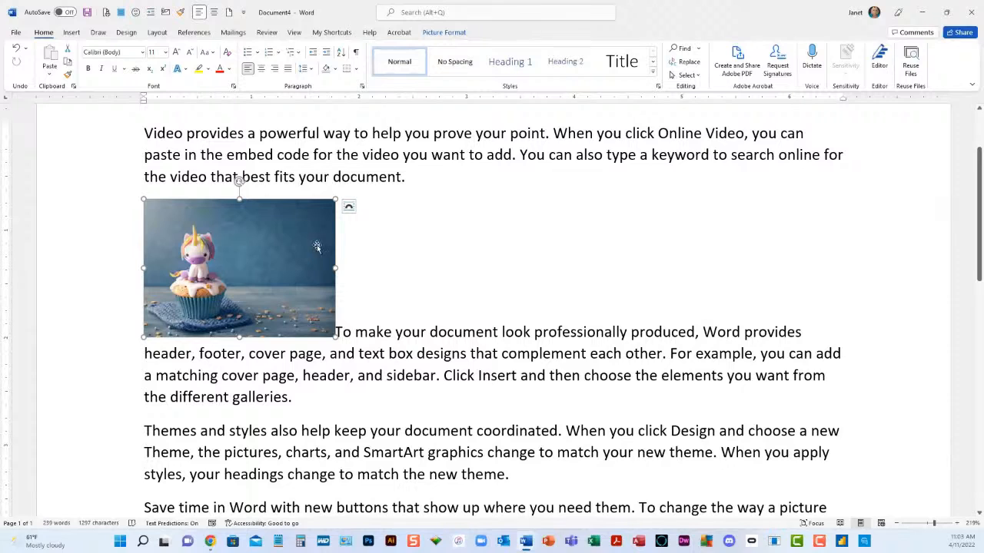
left_click(348, 209)
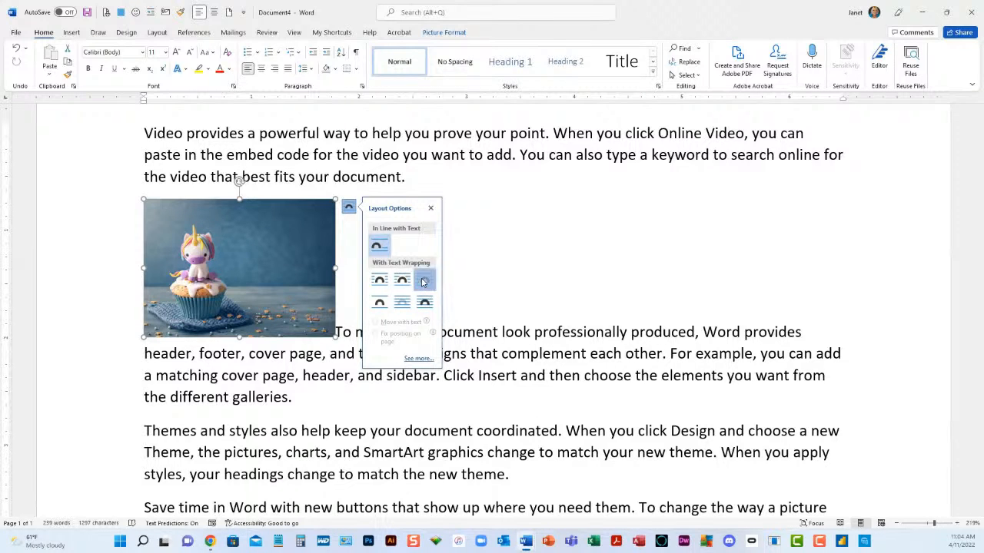
left_click(425, 280)
left_click(504, 330)
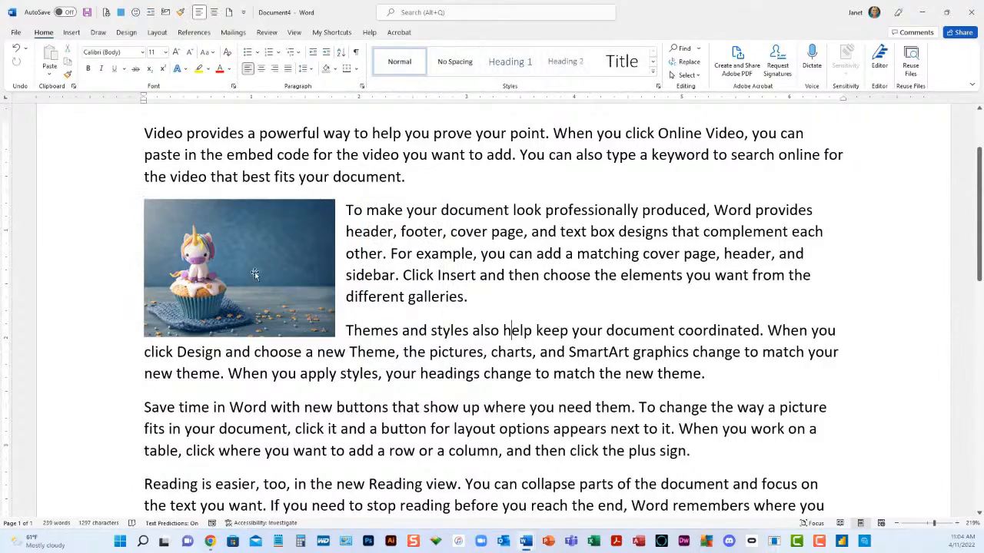
Step: Nudge the cupcake picture slightly into the text area and move it back to the left margin
mouse_move(248, 266)
left_mouse_down()
mouse_move(487, 269)
mouse_move(248, 268)
left_mouse_up()
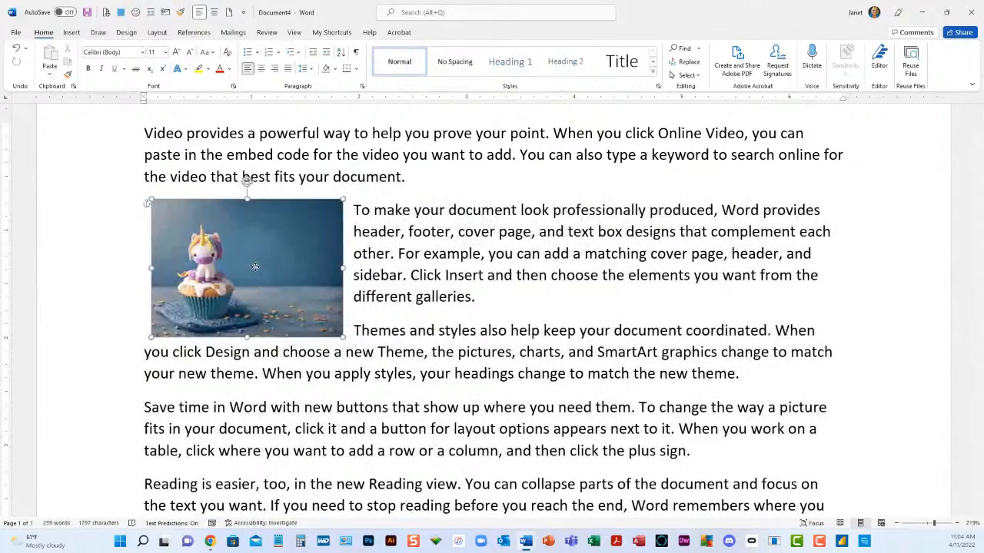
left_click(357, 208)
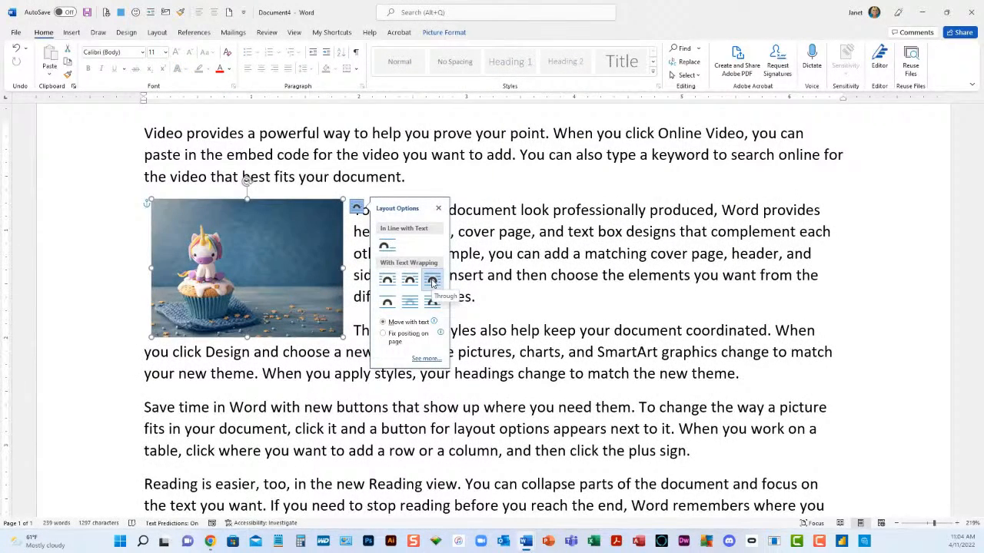
mouse_move(280, 265)
left_mouse_down()
mouse_move(387, 292)
mouse_move(387, 322)
mouse_move(359, 281)
mouse_move(273, 263)
left_mouse_up()
Step: Apply Top and Bottom wrapping to the cupcake picture and move it to mid-page, below the second paragraph's second line
left_click(350, 207)
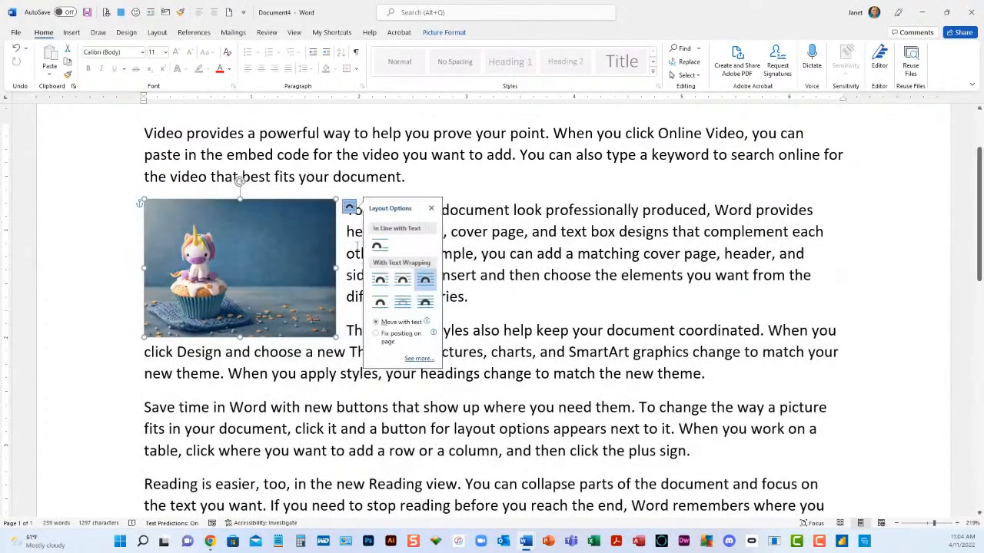
left_click(380, 304)
left_click_drag(283, 275, 499, 321)
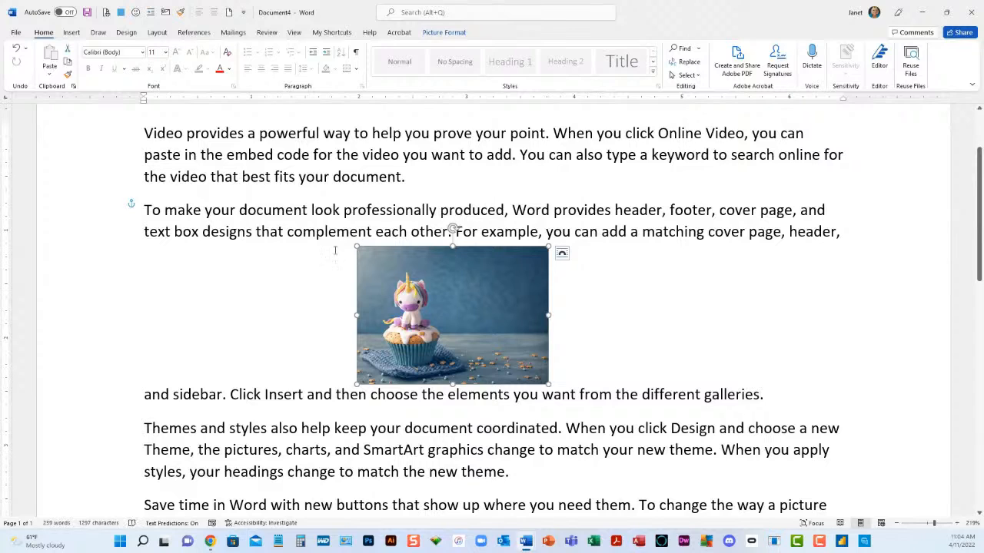
Step: Set the picture's wrapping to Behind Text and try to select it through the overlying text
left_click(562, 255)
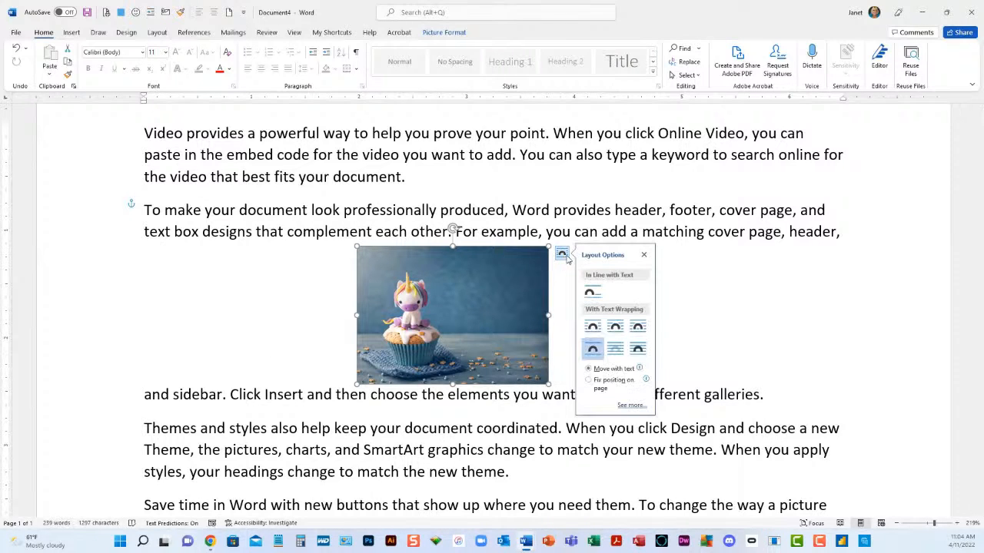
left_click(615, 350)
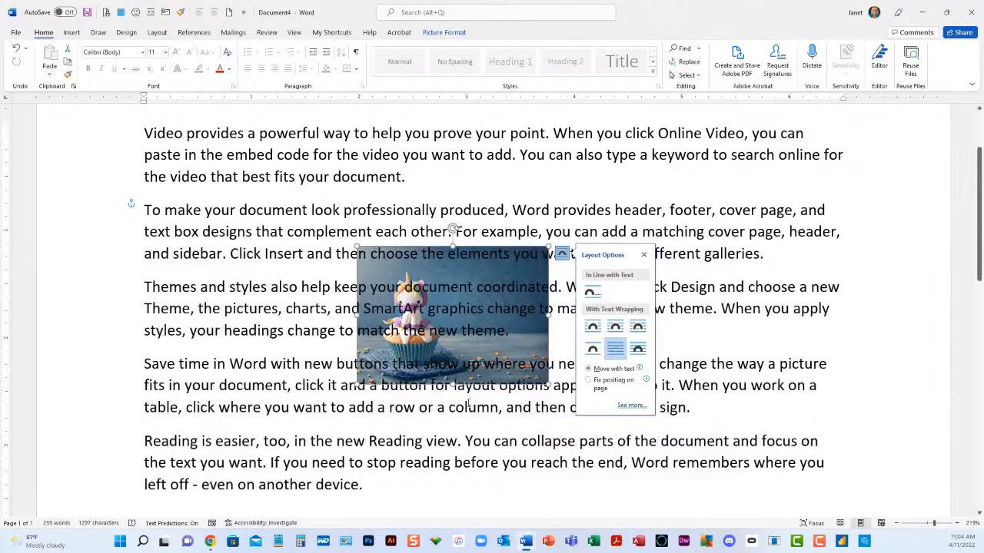
left_click(464, 284)
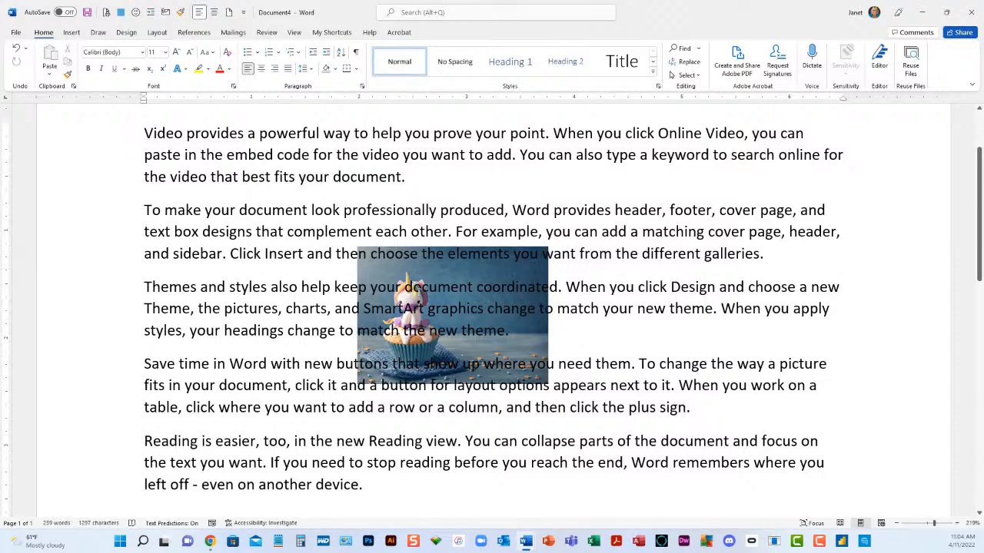
left_click(508, 270)
left_click(370, 255)
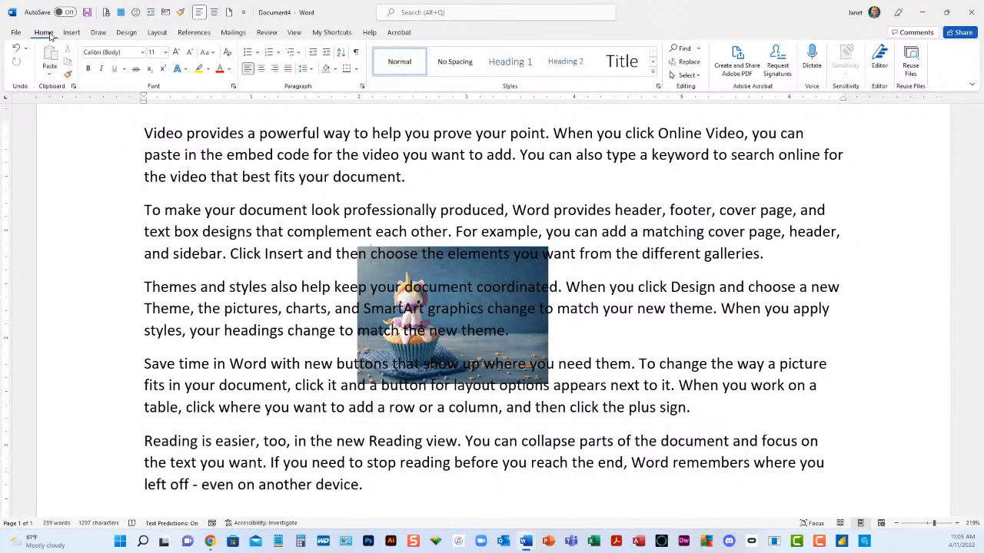
Step: Select the picture behind the text using Select Objects and set its wrapping to In Front of Text
left_click(692, 75)
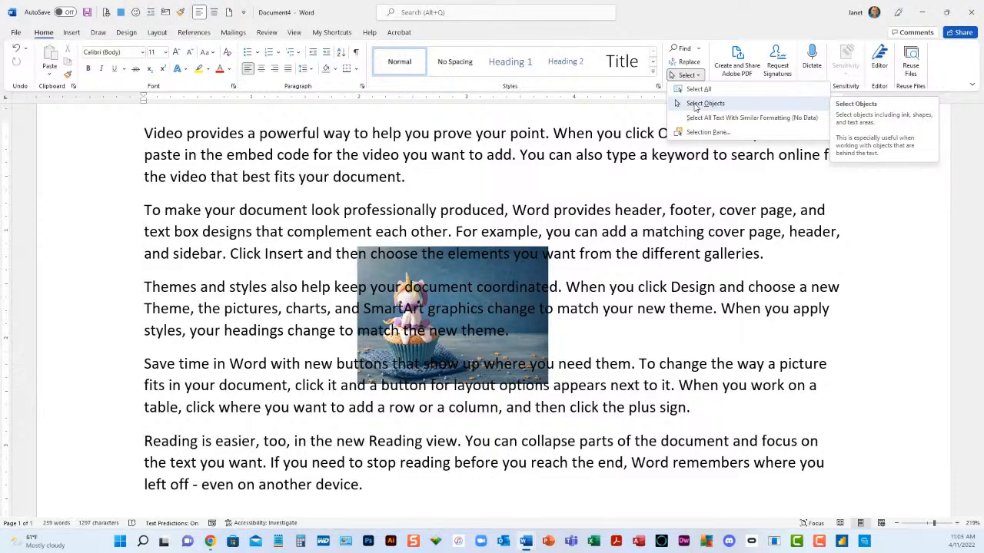
left_click(695, 104)
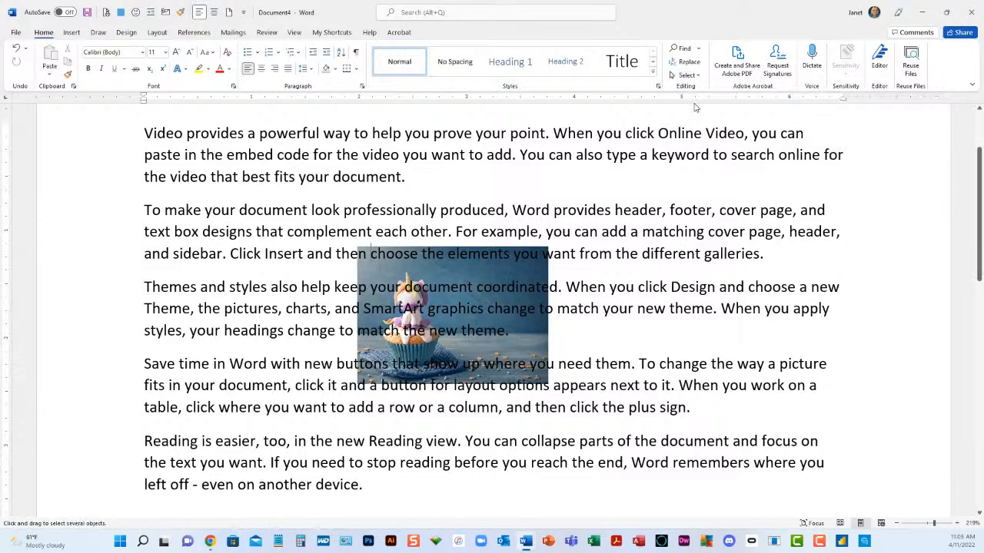
left_click(533, 275)
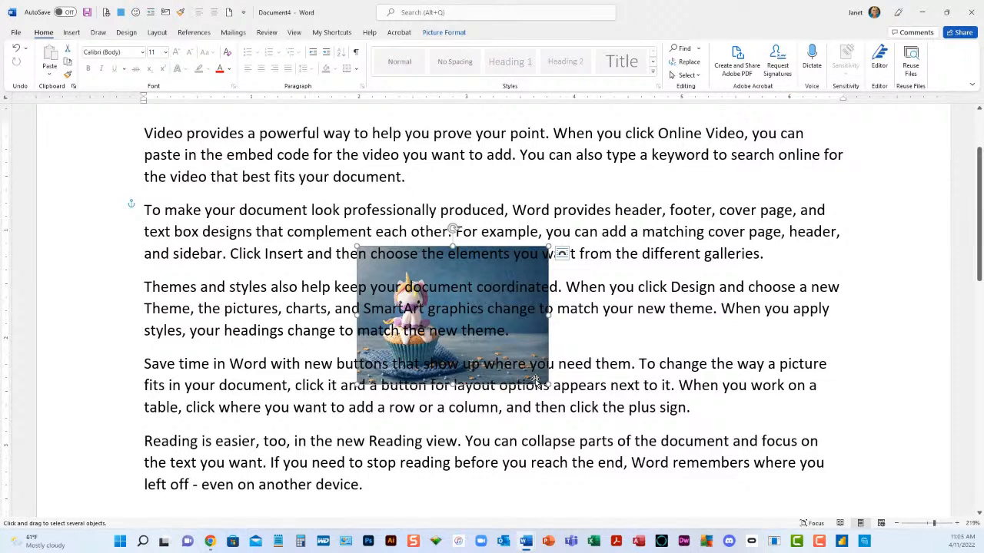
left_click(562, 256)
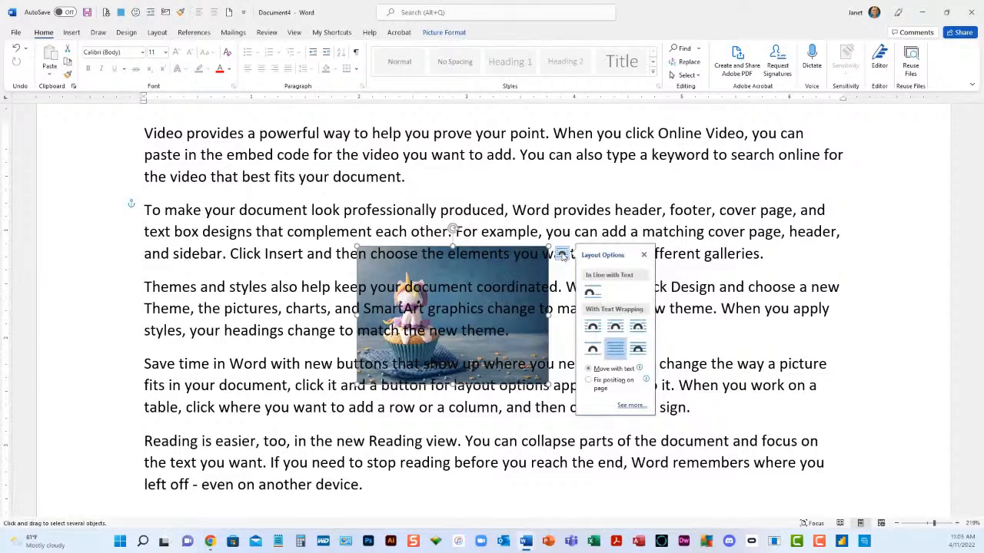
left_click(638, 351)
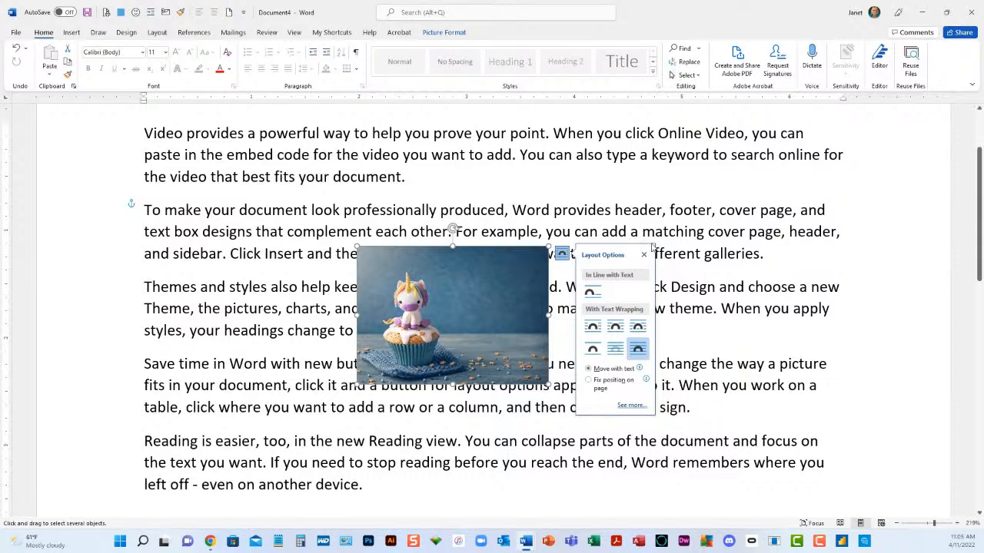
Step: Deselect the cupcake picture, reselect it and move it up so it covers part of the second paragraph
left_click(229, 210)
left_click(293, 209)
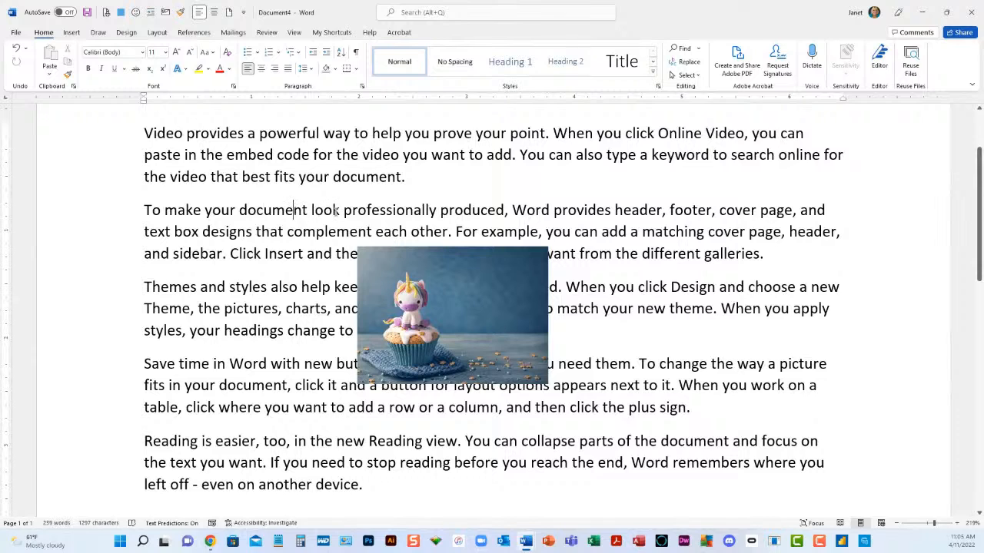
left_click(467, 286)
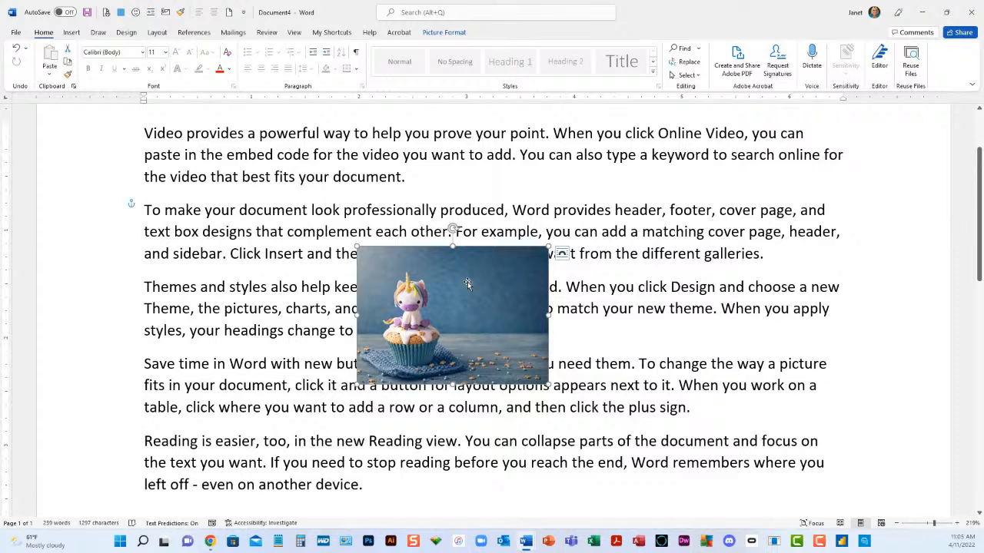
left_click_drag(475, 283, 463, 249)
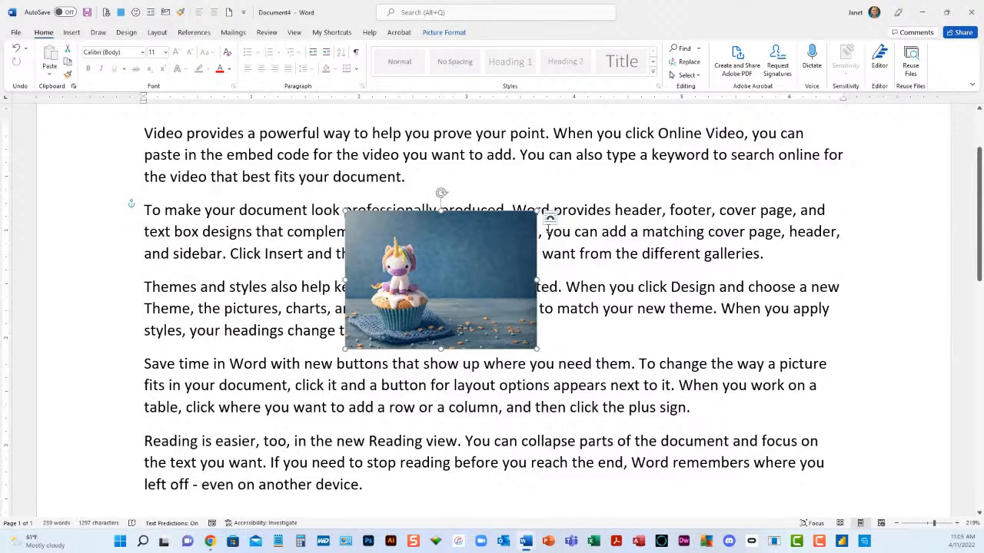
Step: Set the picture's wrapping to Through and move it to the right margin beside the second paragraph
left_click(551, 221)
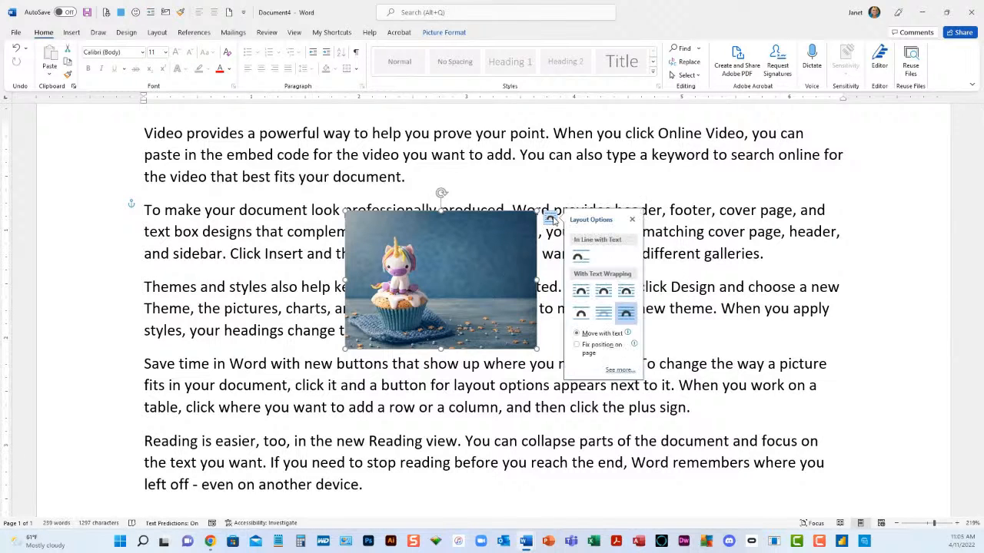
left_click(626, 293)
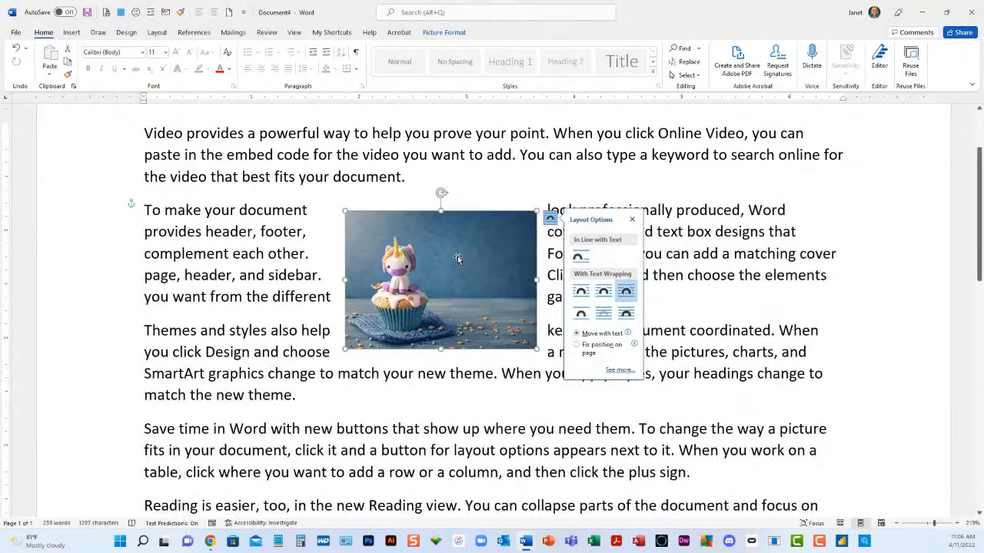
left_click_drag(451, 259, 426, 269)
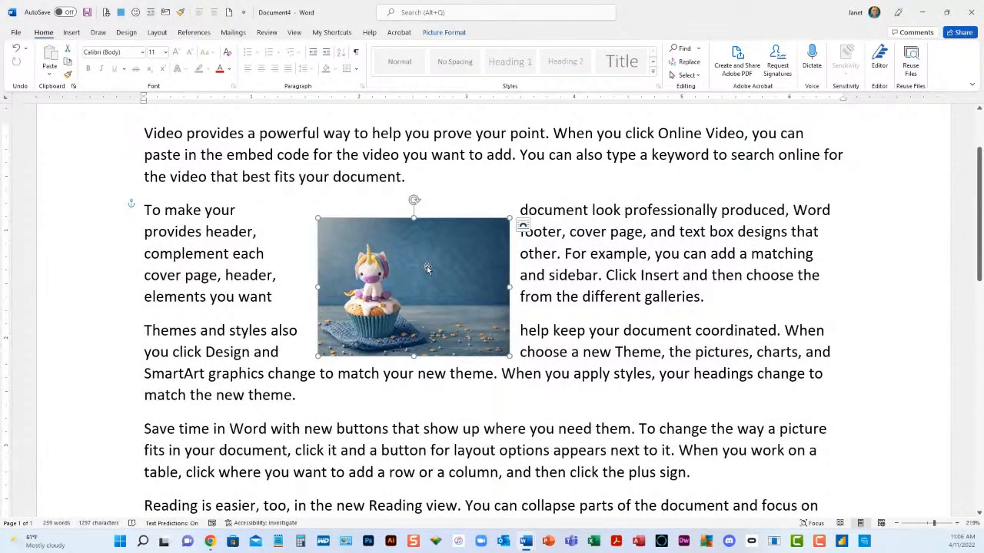
left_click_drag(427, 268, 746, 238)
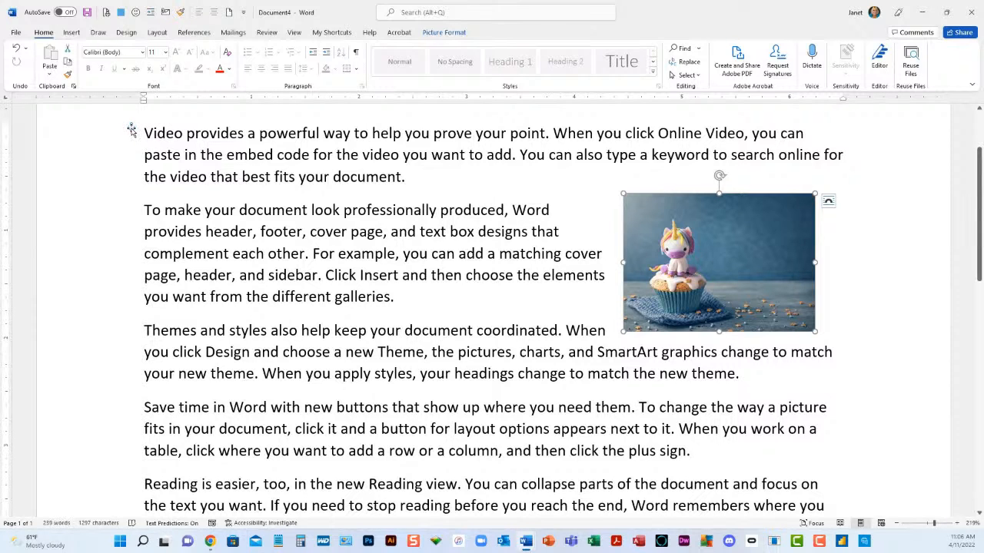
Step: Anchor the picture to the "To make your document" paragraph and move that paragraph directly above the "Reading is easier" paragraph
left_click_drag(131, 129, 141, 208)
left_click_drag(409, 300, 145, 209)
key("ctrl+c")
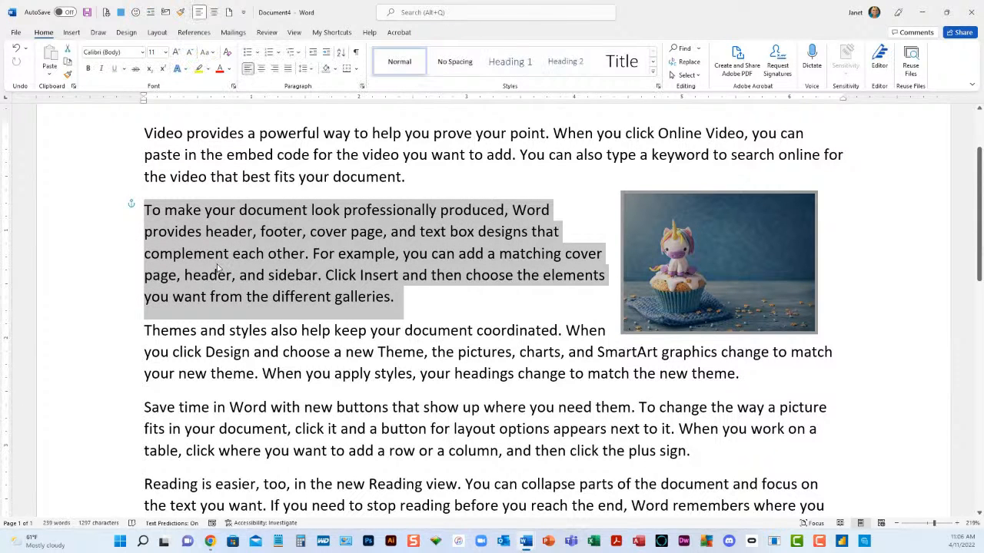
key("Delete")
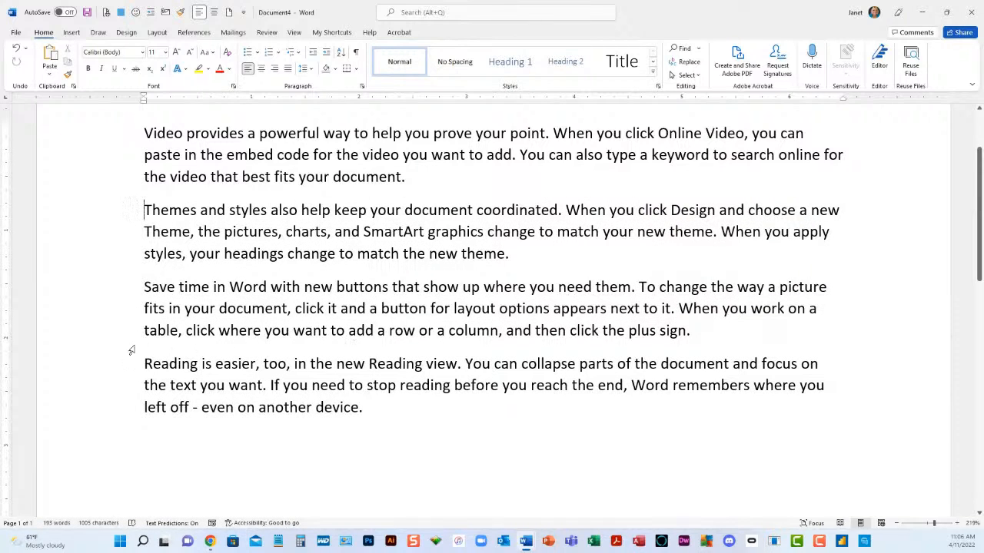
left_click(145, 364)
key("Return")
key("Up")
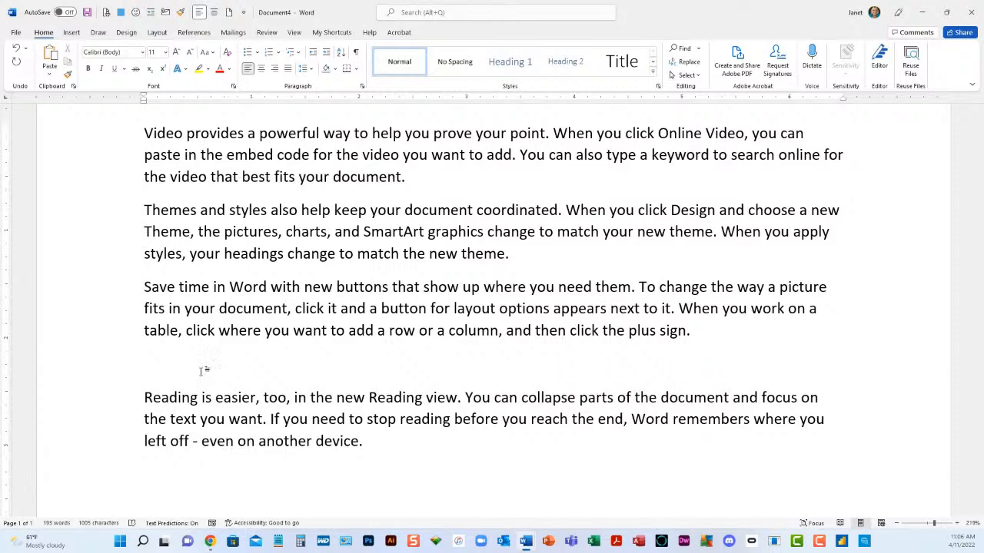
key("ctrl+v")
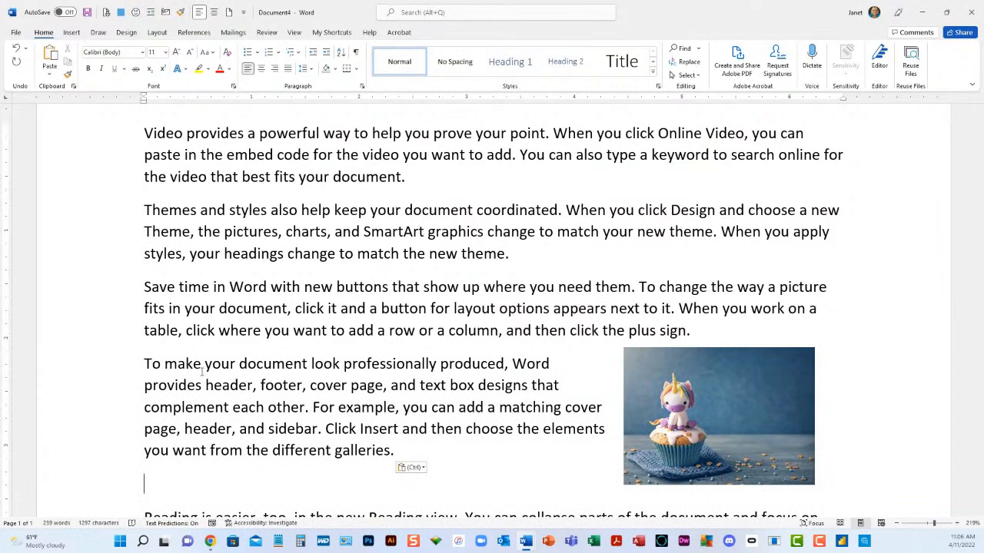
Step: Re-anchor the picture to the "Save time in Word" paragraph, nudge it up slightly, and shift its anchor to the "Themes and styles" paragraph
left_click(758, 425)
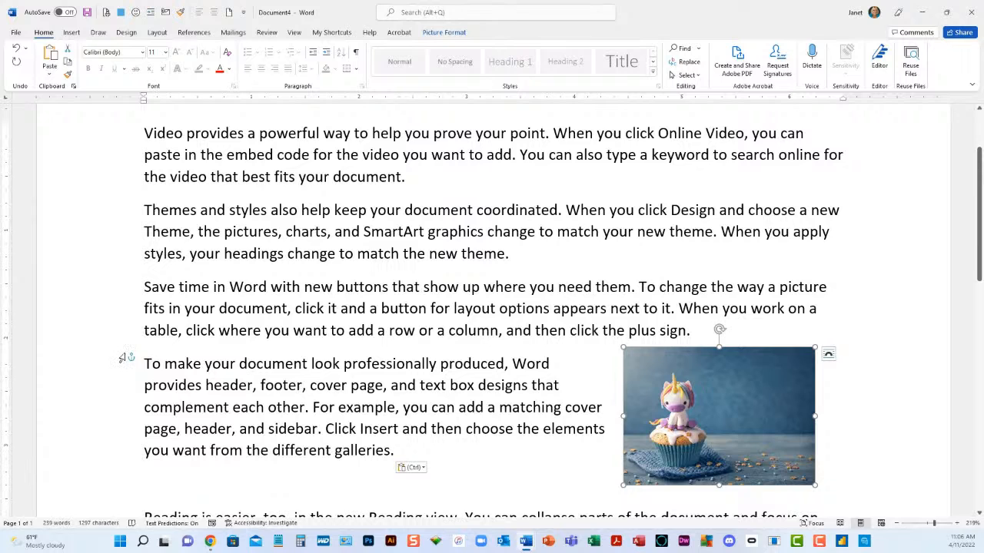
left_click_drag(126, 358, 111, 269)
left_click_drag(705, 403, 706, 394)
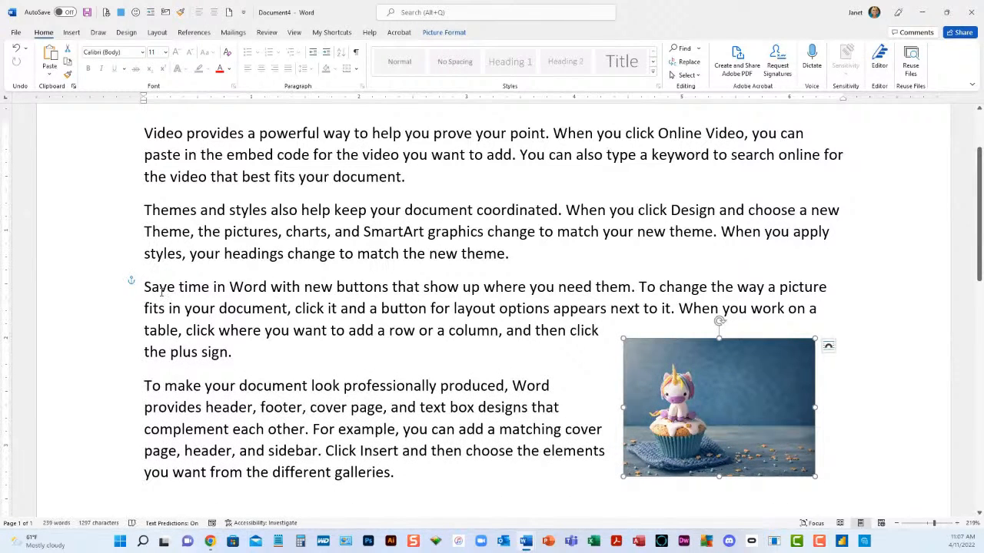
left_click_drag(132, 284, 133, 208)
Step: Move the "To make your document" paragraph to the start of the document and remove the extra blank line below it
scroll(234, 403, "down", 2)
left_click_drag(145, 278, 398, 367)
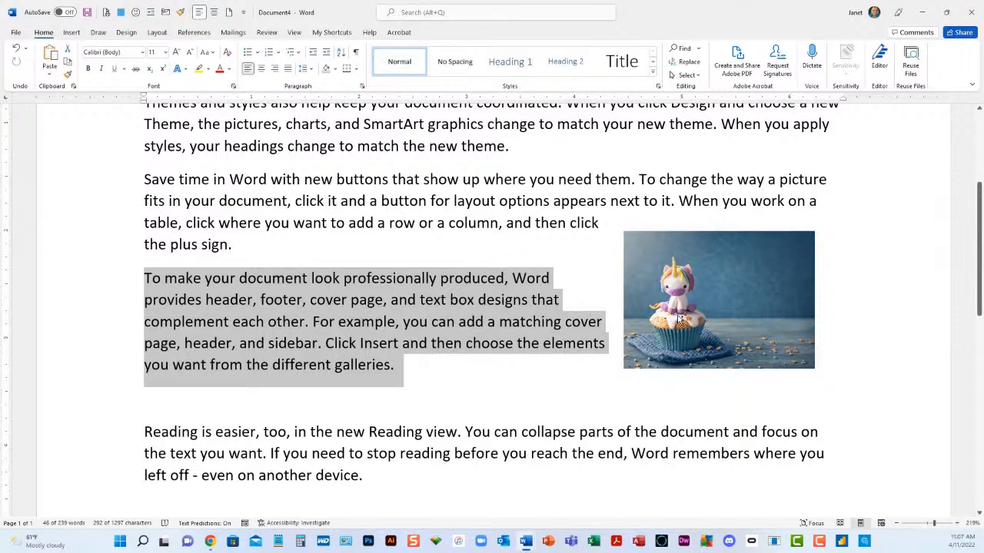
key("ctrl+x")
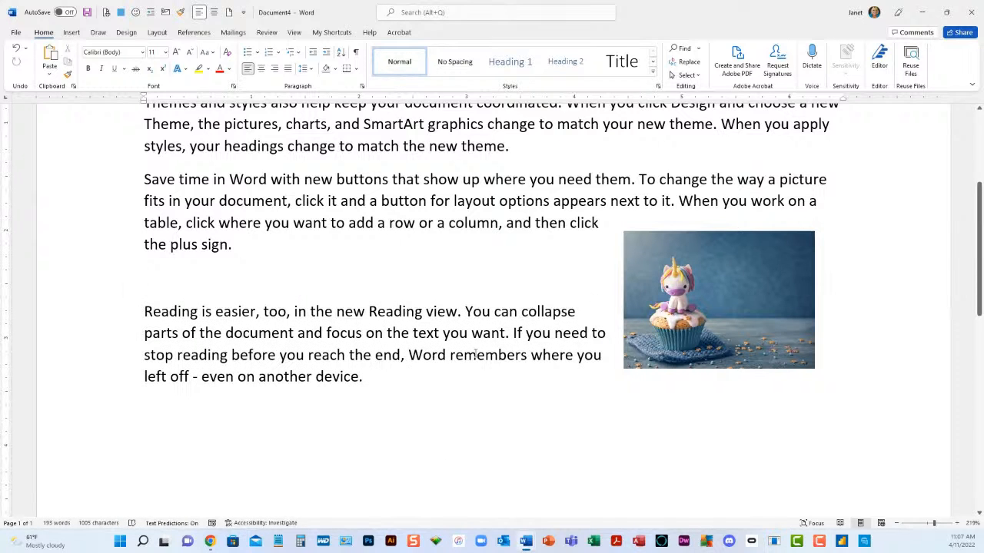
scroll(204, 188, "up", 3)
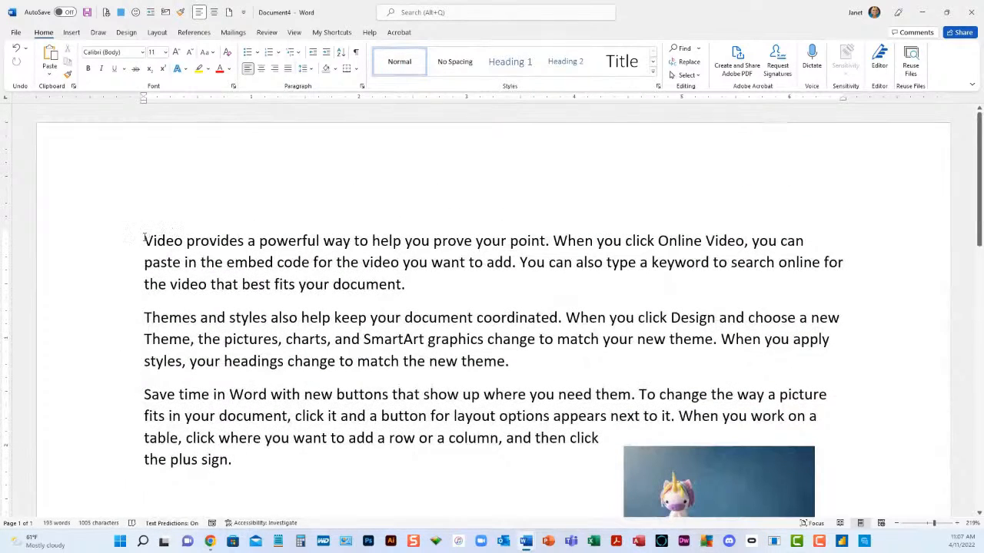
key("Return")
key("Up")
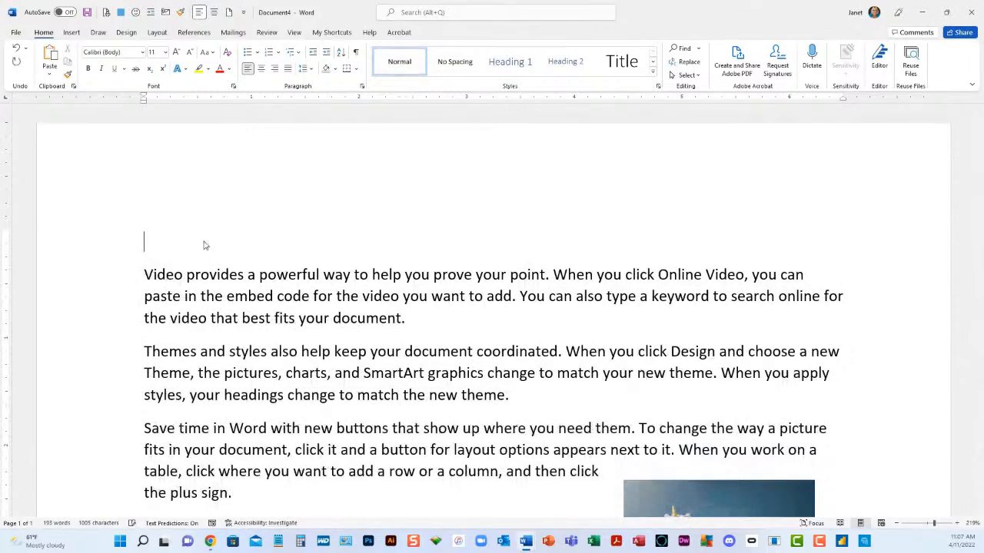
key("ctrl+v")
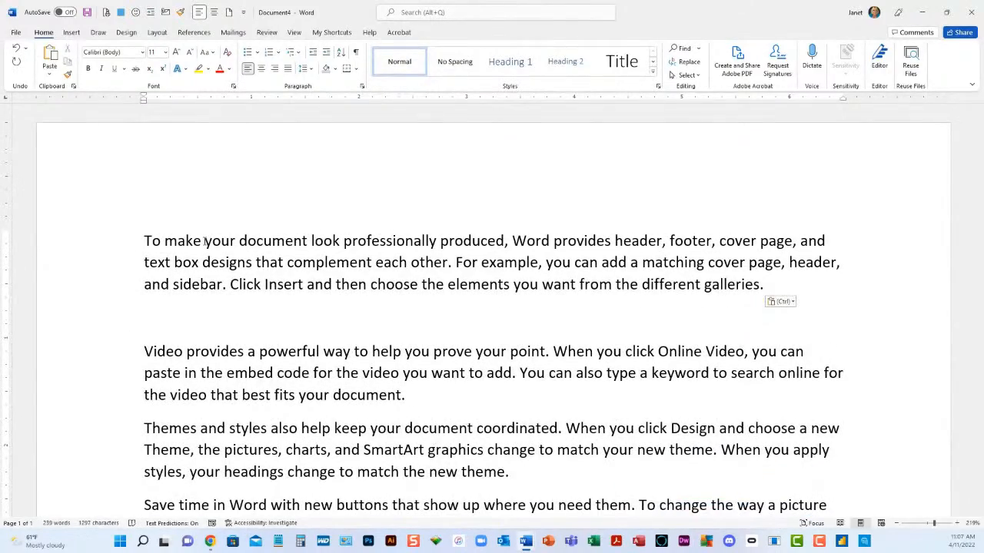
key("Delete")
Step: Move the "Themes and styles" paragraph with its anchored picture directly above the "Reading is easier" paragraph and remove the extra blank line
scroll(299, 323, "down", 3)
scroll(299, 324, "down", 1)
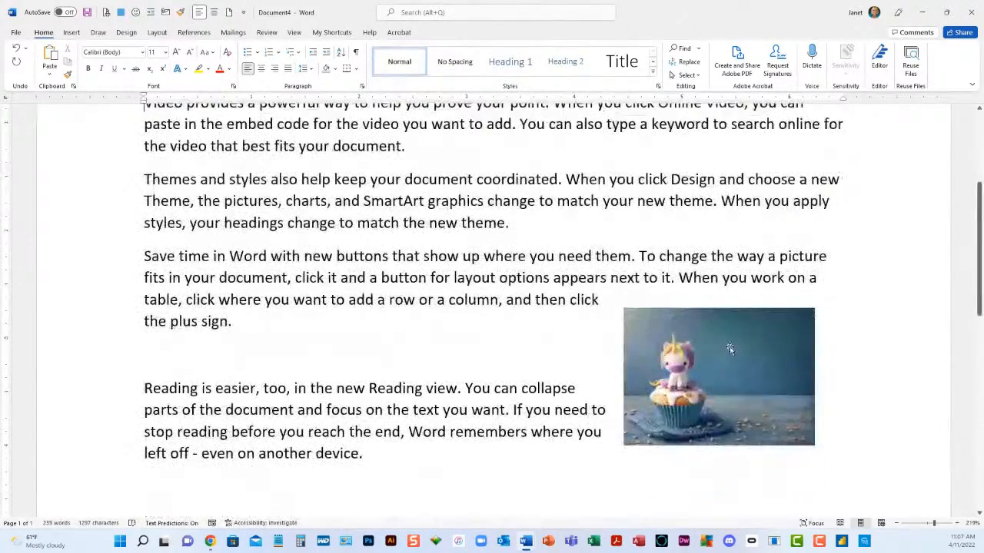
left_click(684, 355)
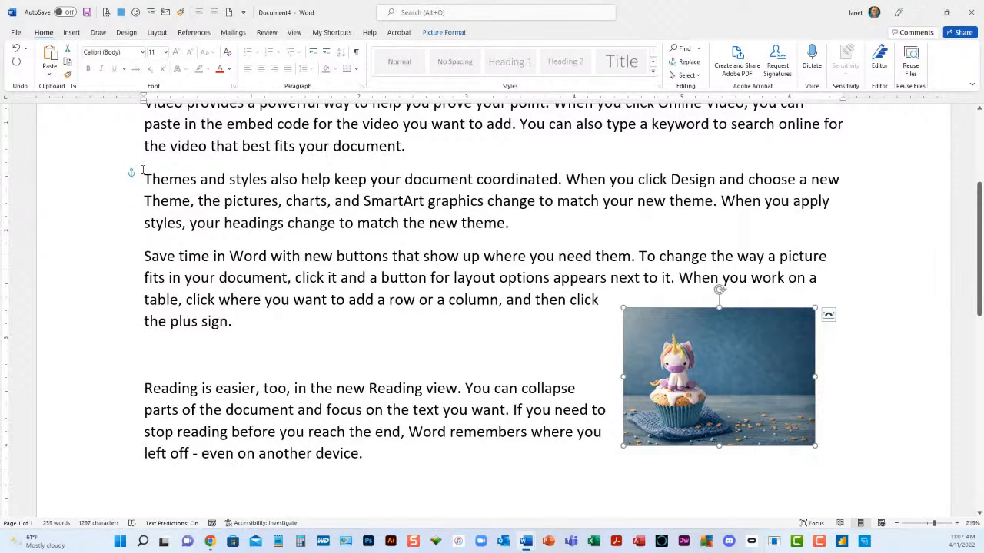
left_click_drag(519, 224, 162, 179)
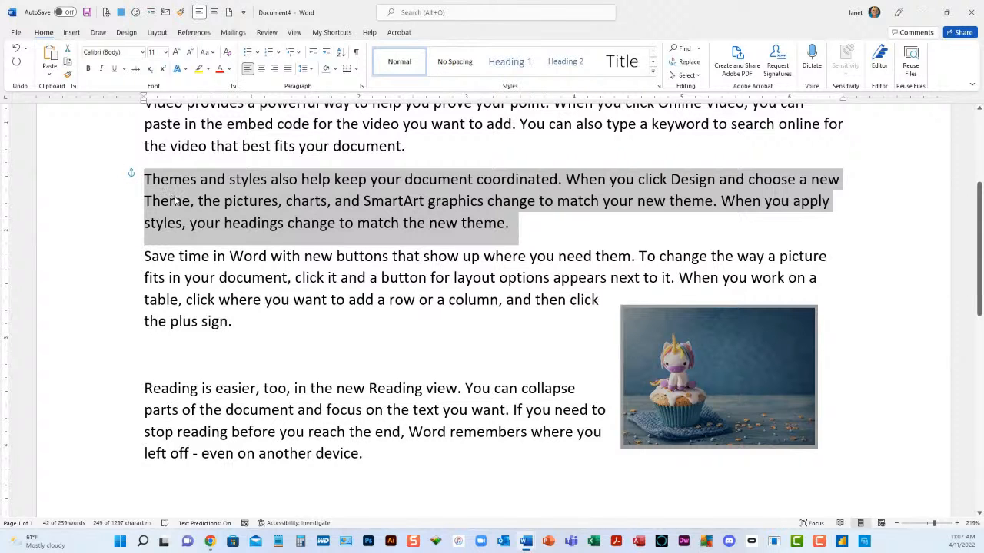
key("Delete")
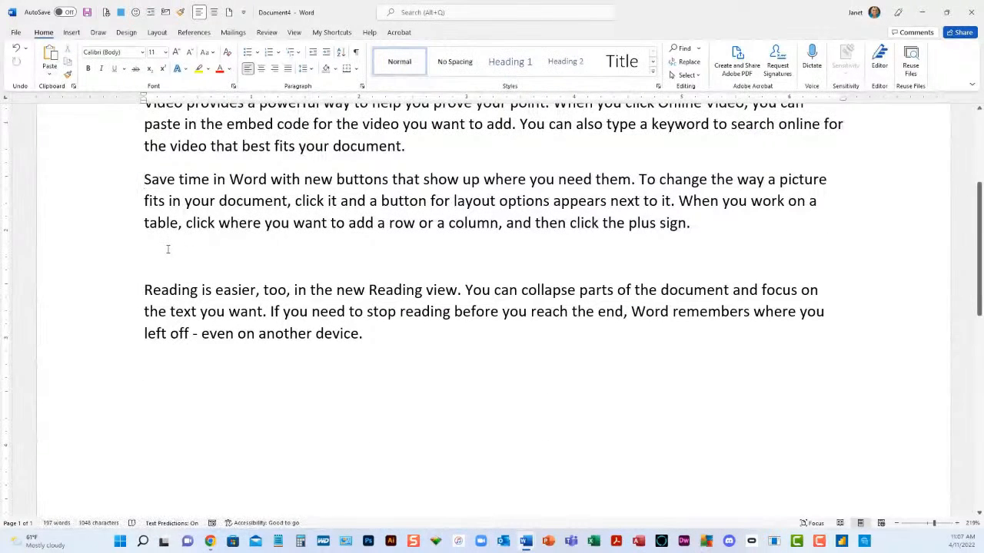
left_click(159, 254)
key("ctrl+v")
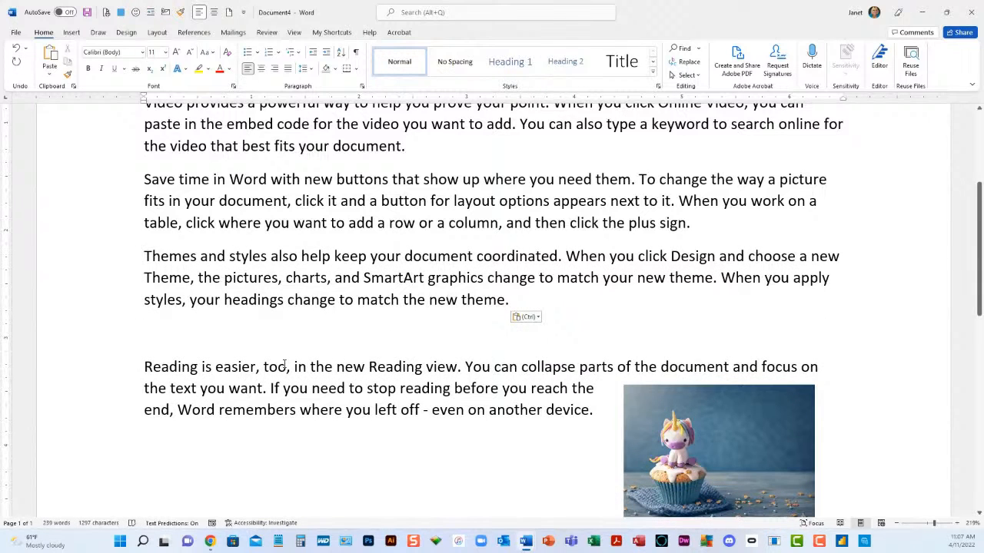
key("Delete")
Step: Move the picture up to the horizontal middle of the page, within the "Save time in Word" paragraph
left_click(644, 437)
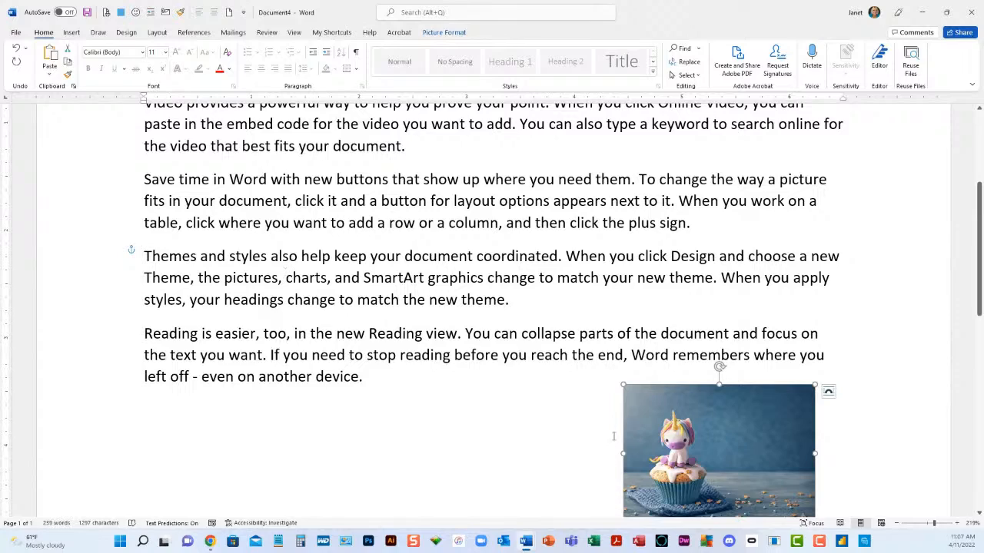
left_click_drag(676, 442, 611, 272)
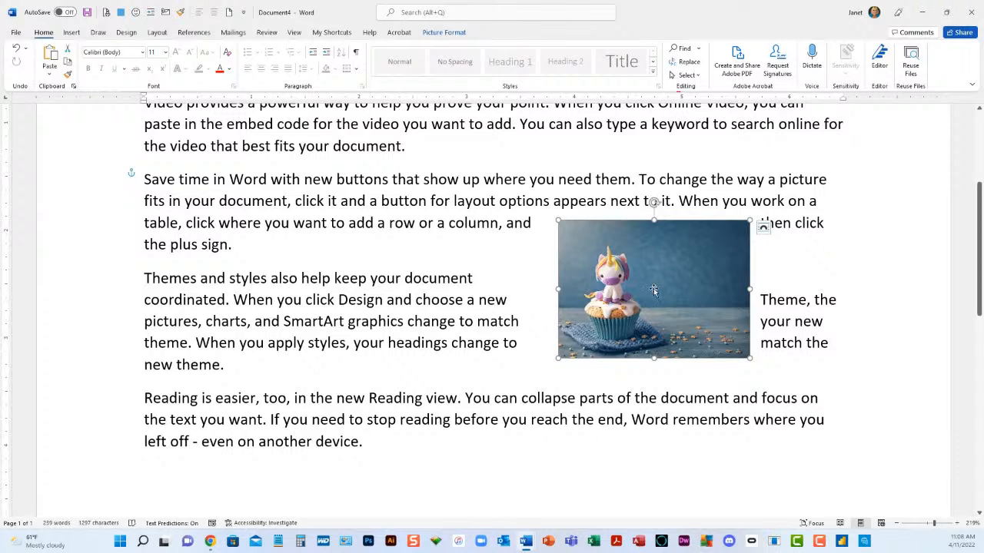
left_click_drag(667, 290, 532, 222)
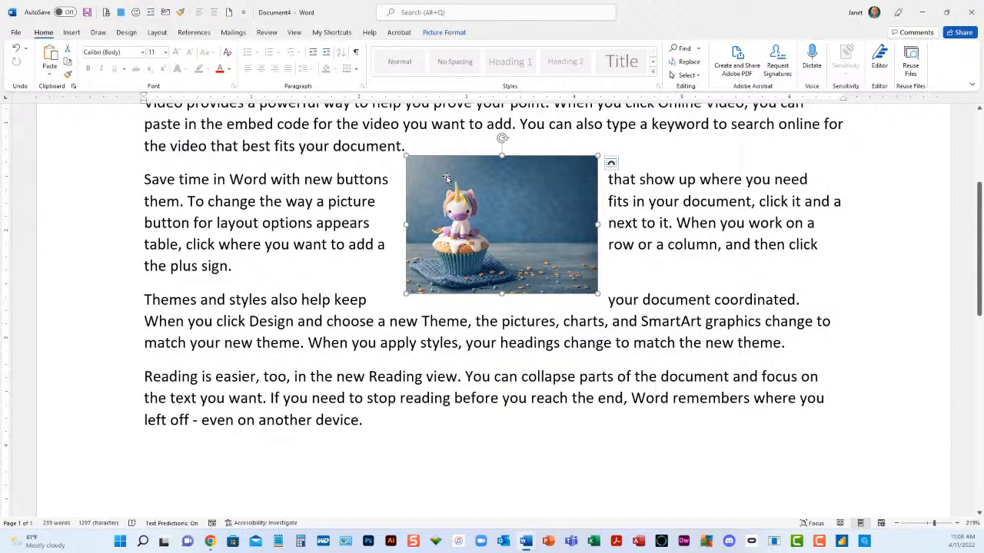
Step: Crop the picture from its right and top edges to about 1.08" high by 1.07" wide
left_click(443, 34)
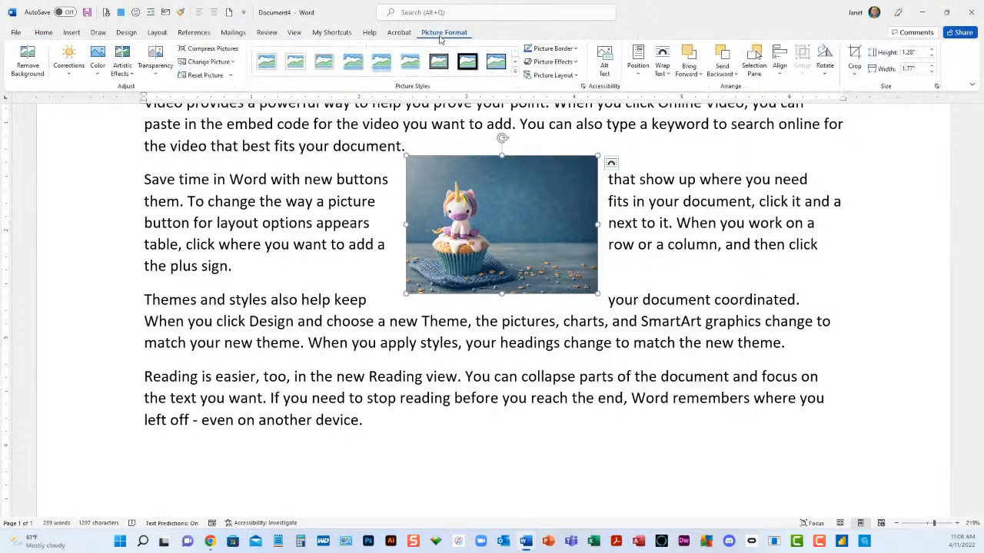
left_click(856, 76)
mouse_move(877, 106)
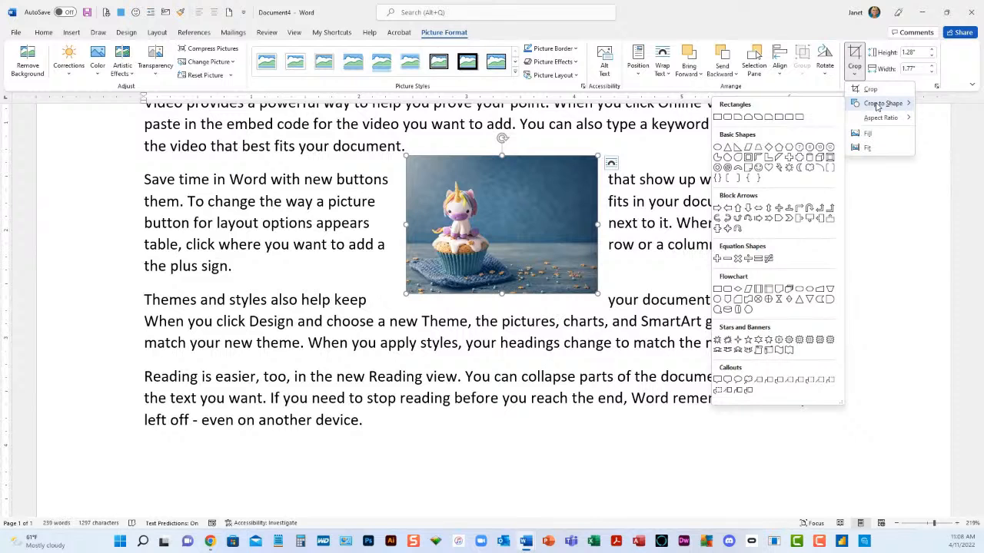
left_click(870, 89)
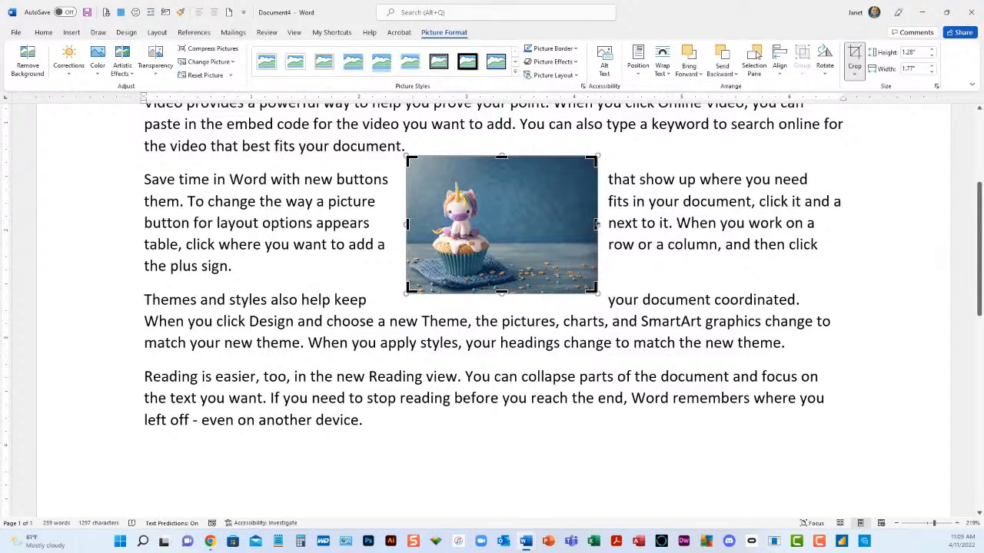
mouse_move(596, 224)
left_mouse_down()
mouse_move(525, 226)
mouse_move(596, 233)
left_mouse_up()
left_click_drag(597, 224, 521, 218)
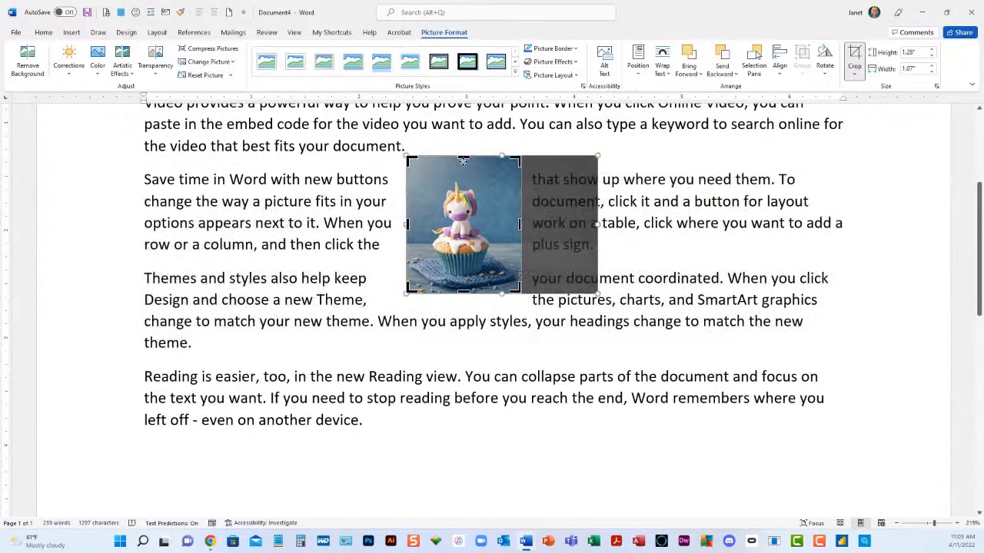
left_click_drag(462, 161, 466, 177)
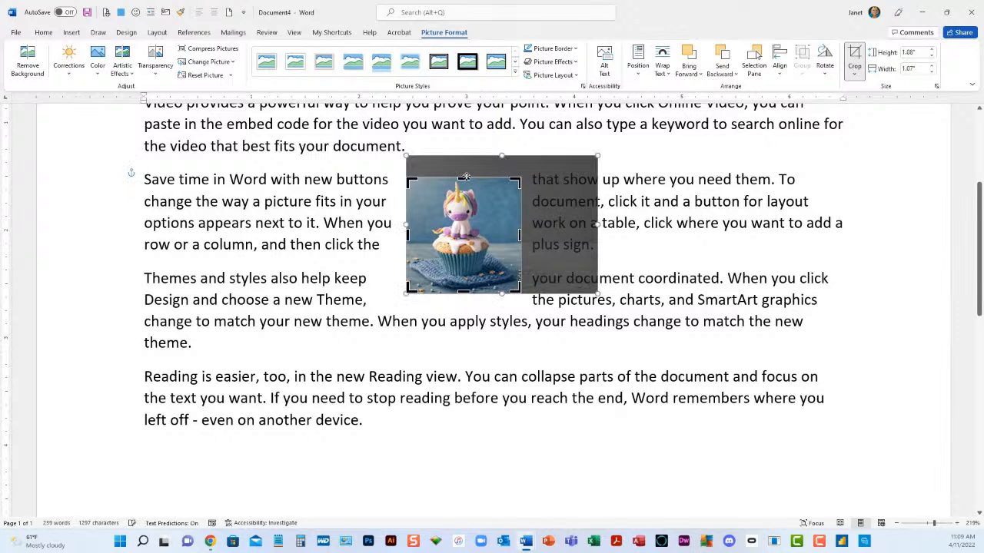
left_click(562, 293)
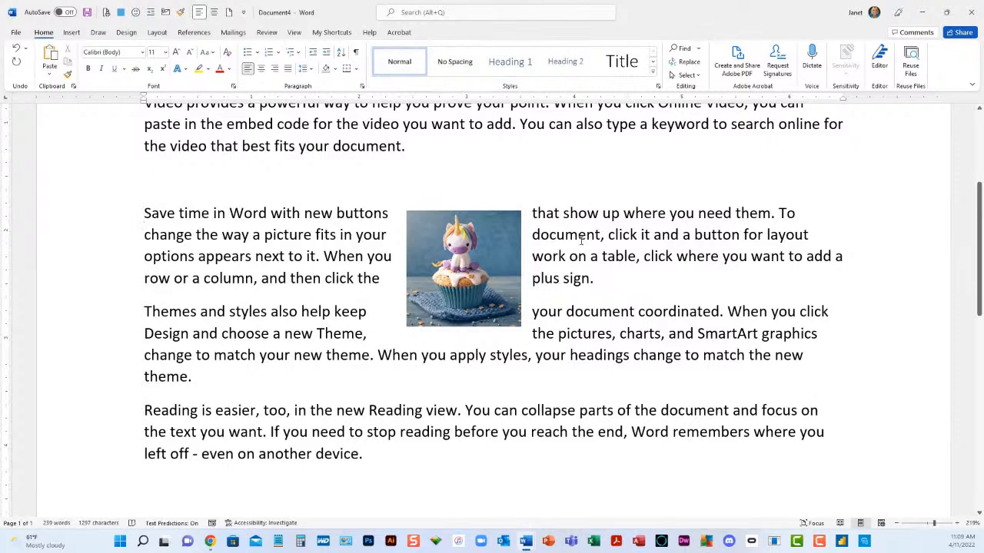
Step: View the Reset Picture options and move the cropped picture toward the left margin, beside the start of the "Save time in Word" paragraph
left_click(509, 249)
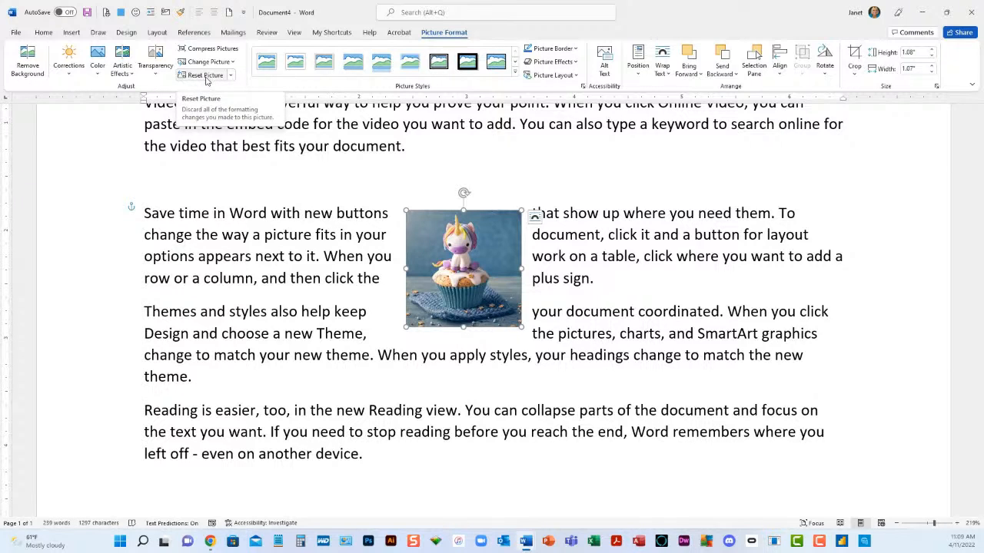
left_click(231, 77)
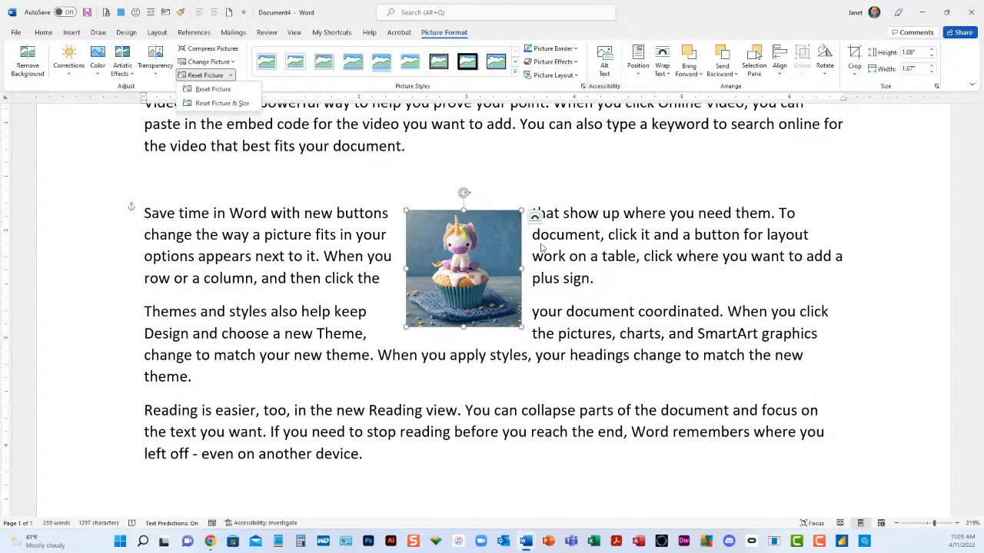
left_click(226, 103)
left_click_drag(497, 262, 339, 253)
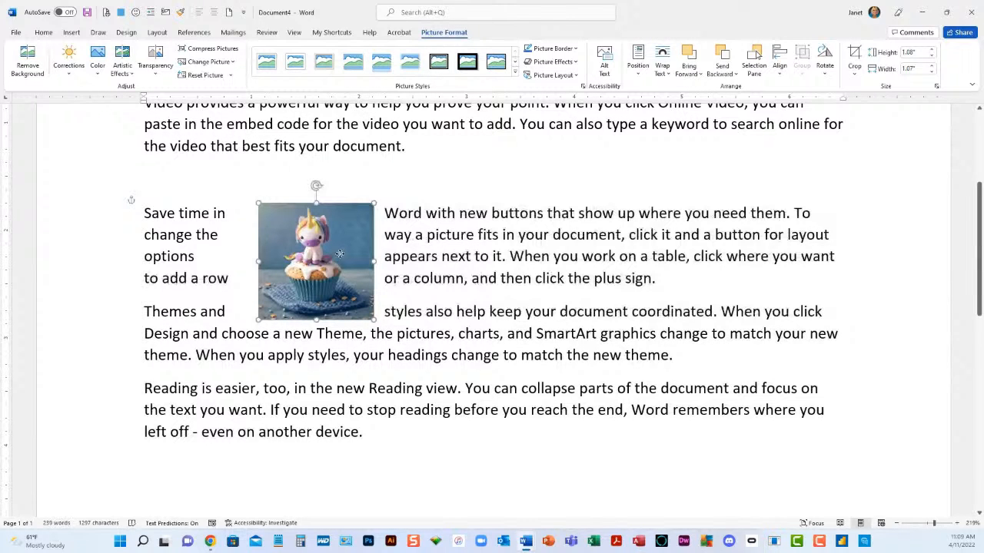
Step: Move the cropped picture up toward the horizontal middle of the page, level with the start of the "Video provides" paragraph
left_click_drag(340, 254, 401, 209)
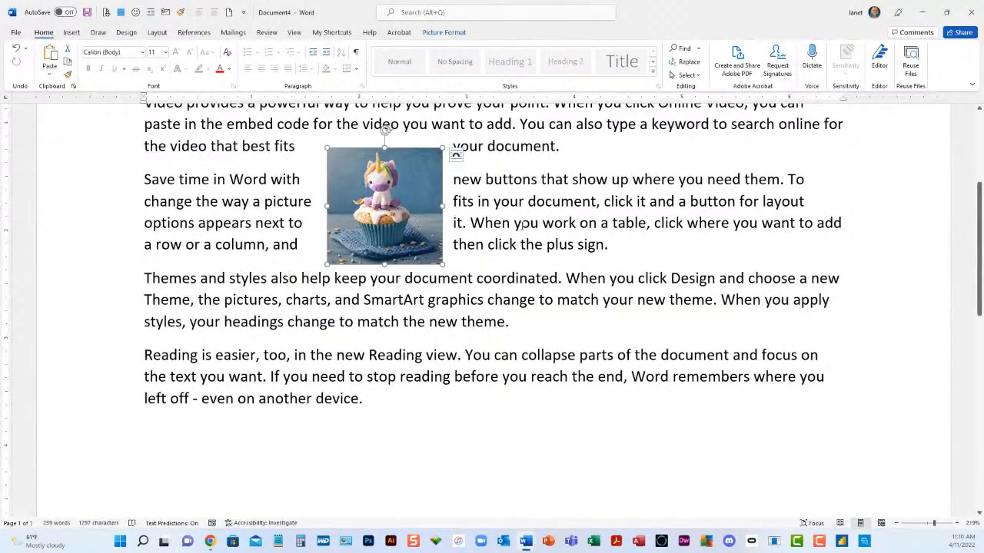
scroll(522, 228, "up", 3)
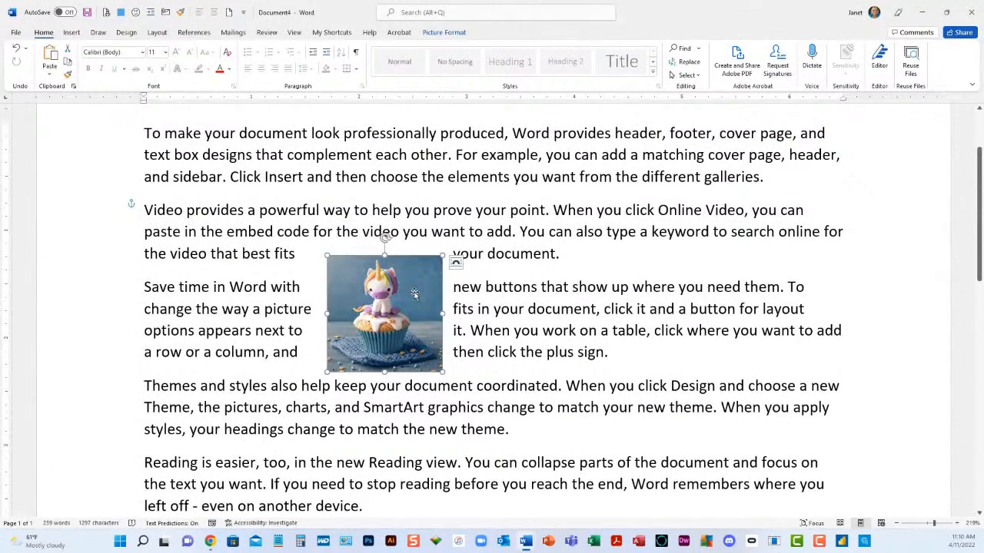
left_click_drag(426, 286, 411, 242)
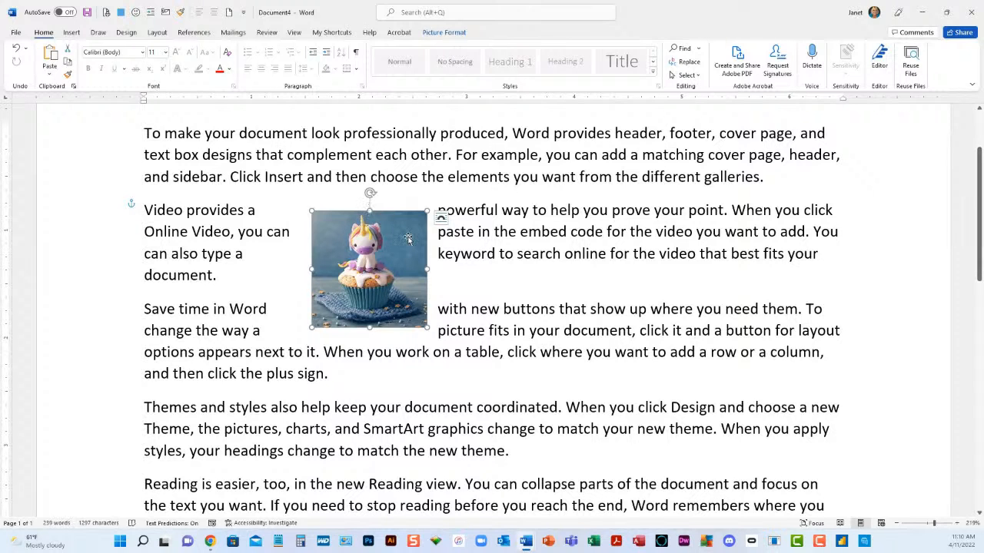
Step: Start removing the picture's background and mark the unicorn's horn as an area to keep
left_click(444, 33)
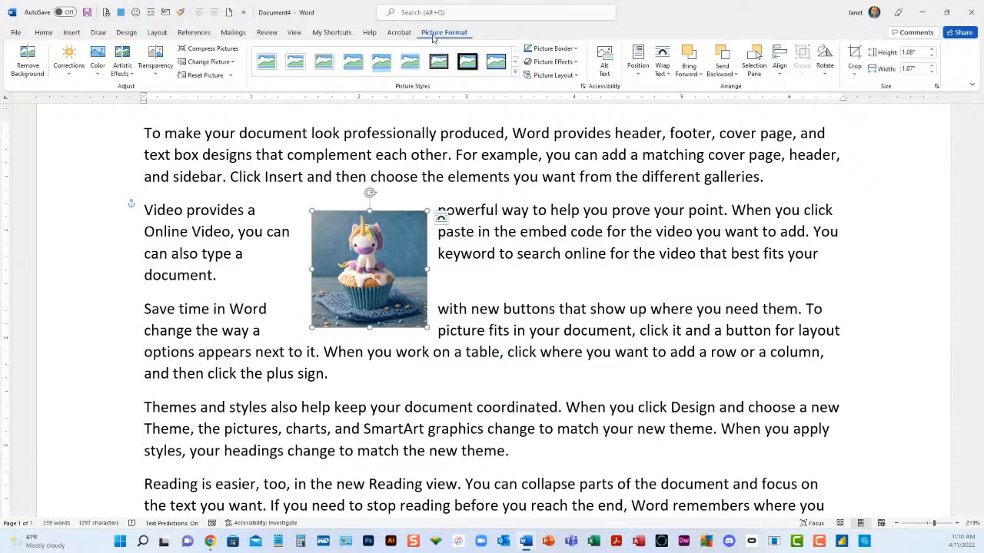
left_click(27, 63)
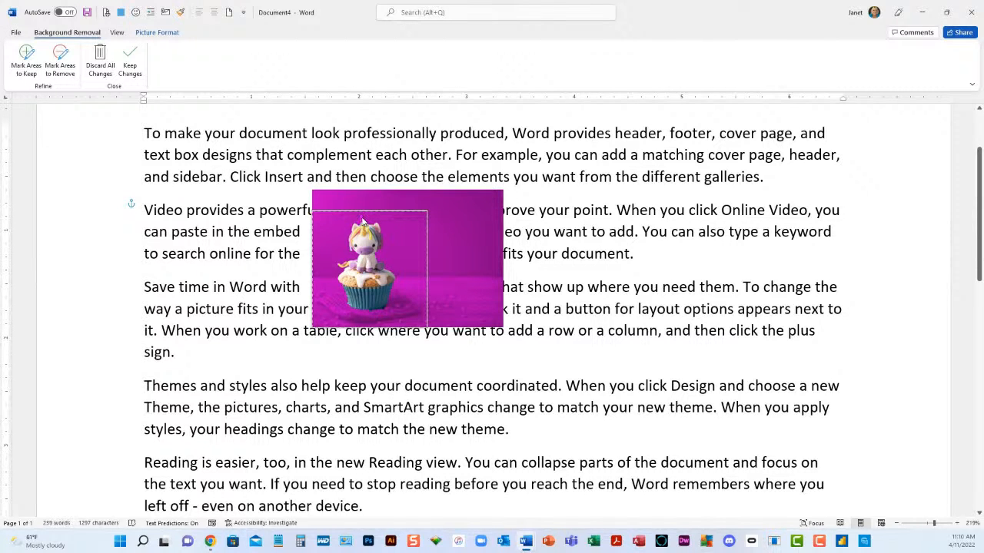
left_click(26, 54)
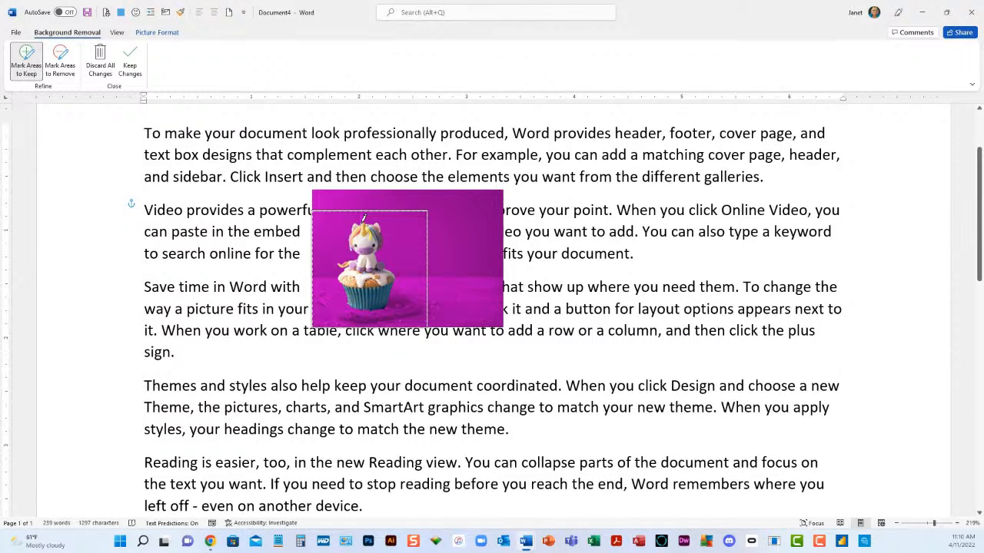
left_click(361, 224)
left_click_drag(363, 216, 362, 219)
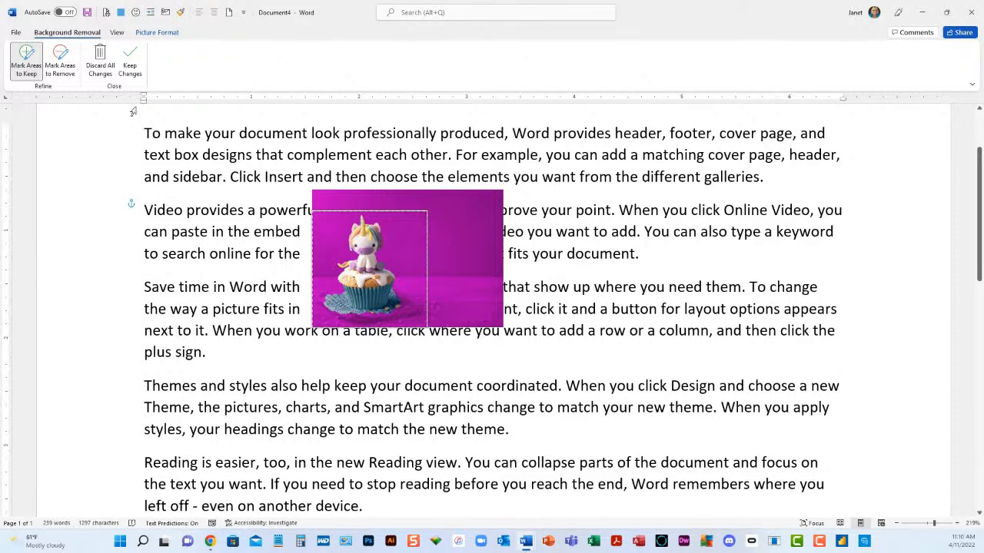
Step: Mark the blue cloth under the cupcake as an area to remove and keep the background removal changes
left_click(61, 59)
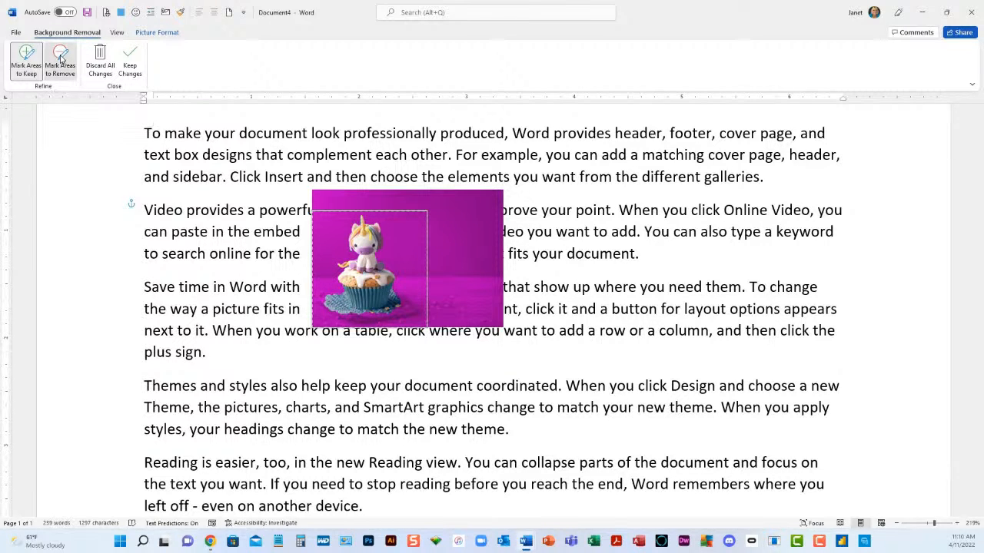
mouse_move(343, 291)
left_mouse_down()
mouse_move(347, 308)
mouse_move(330, 295)
mouse_move(336, 307)
mouse_move(336, 294)
mouse_move(381, 312)
mouse_move(398, 296)
left_mouse_up()
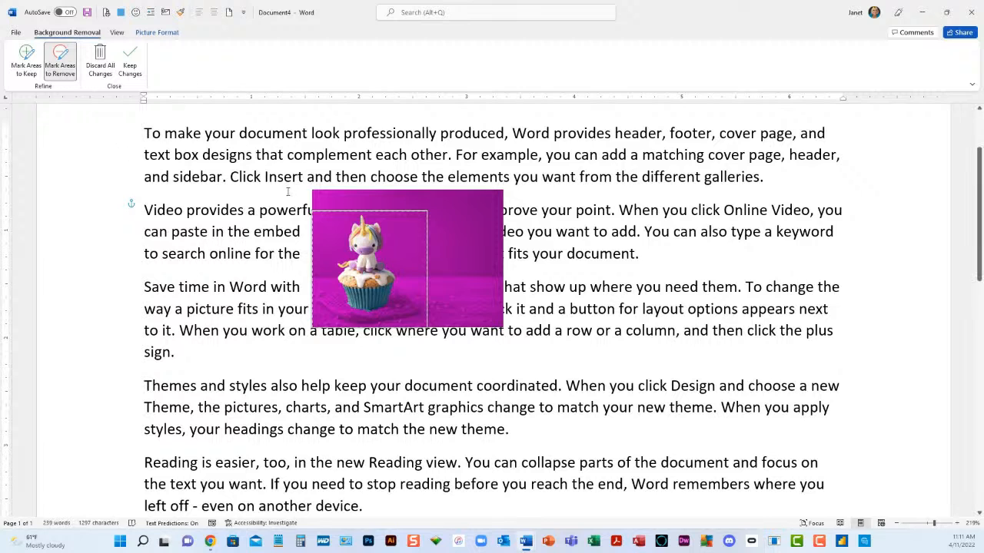
left_click(130, 61)
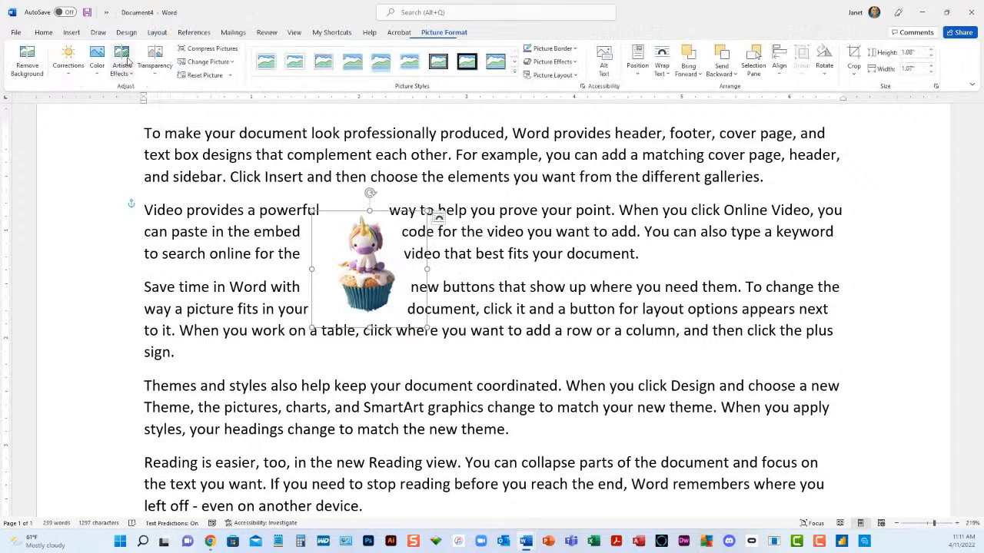
Step: Move the picture back and forth across the "Video provides" and "Save time in Word" paragraphs, viewing its Layout Options, and leave it after "Video provides a"
left_click_drag(373, 288, 336, 280)
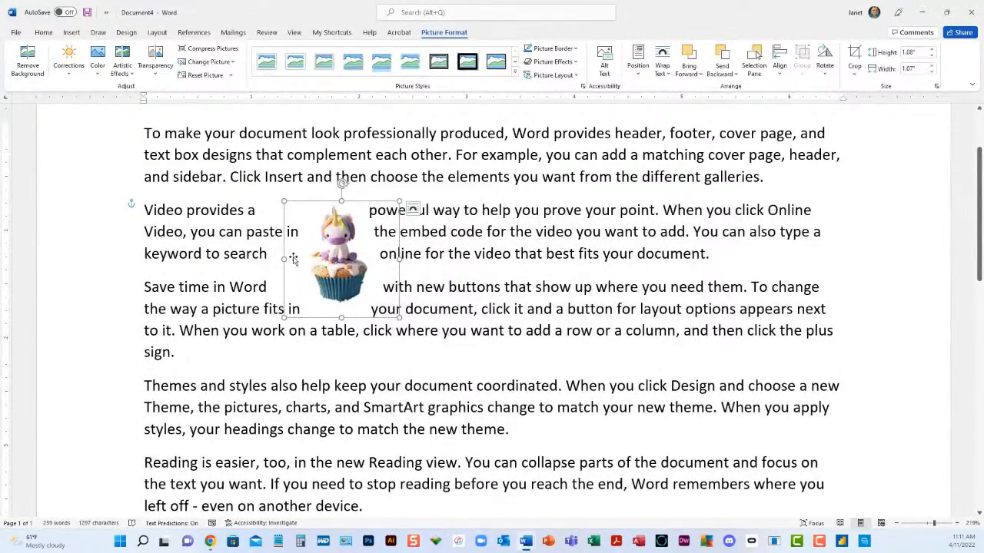
left_click_drag(285, 261, 285, 258)
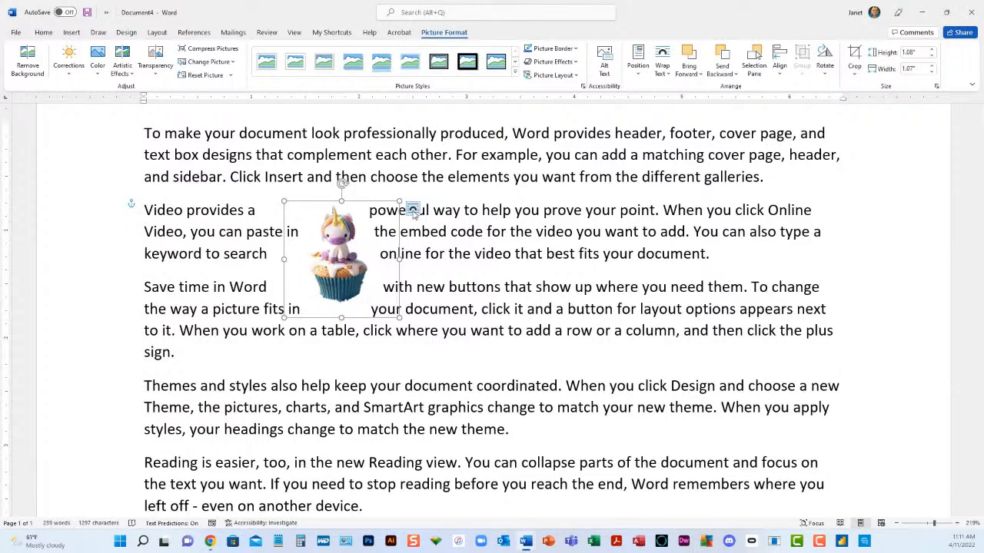
left_click_drag(347, 254, 404, 255)
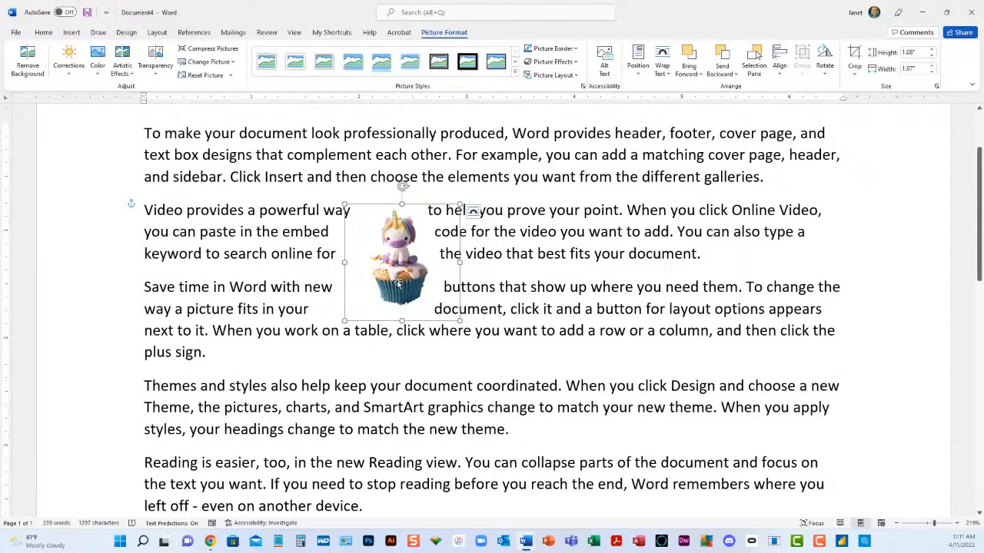
left_click(474, 213)
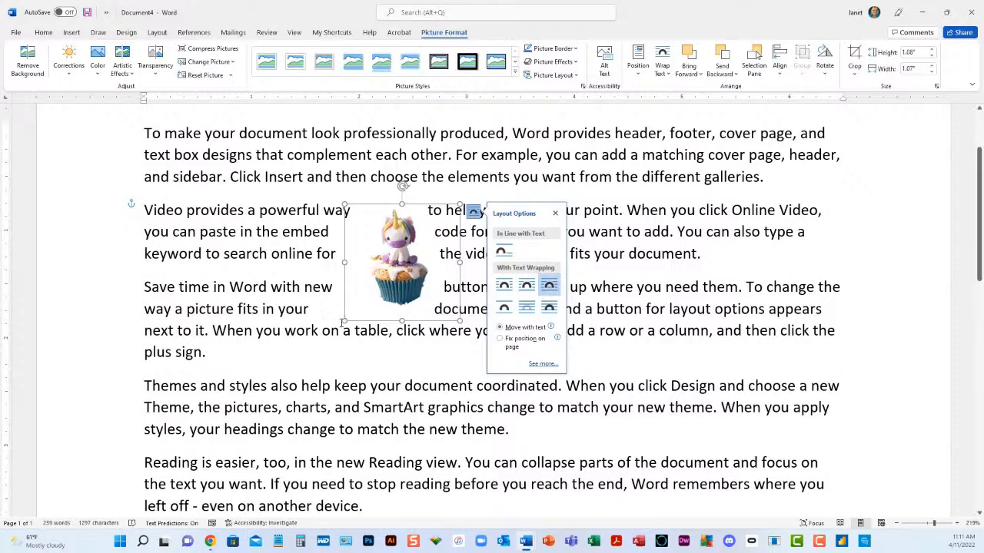
left_click(331, 330)
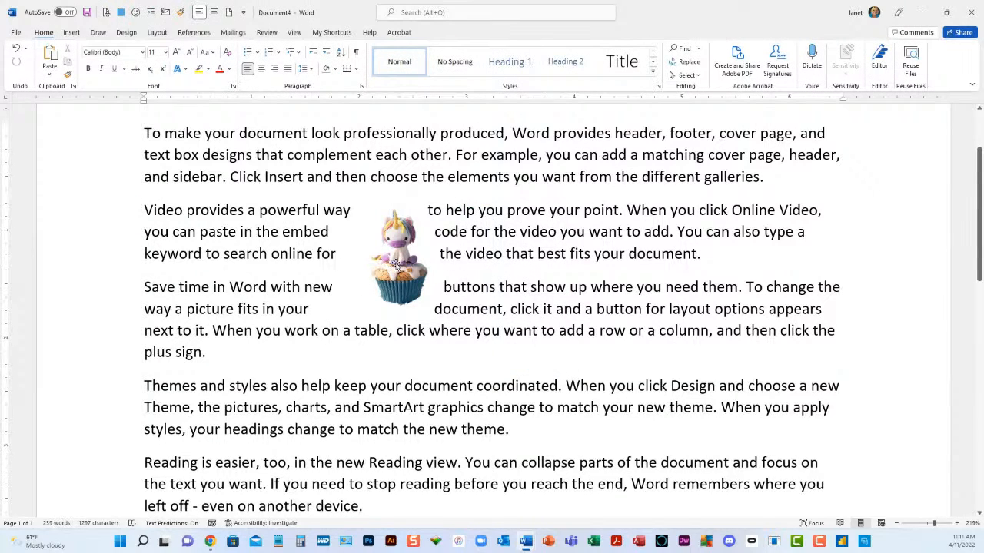
left_click_drag(396, 265, 322, 263)
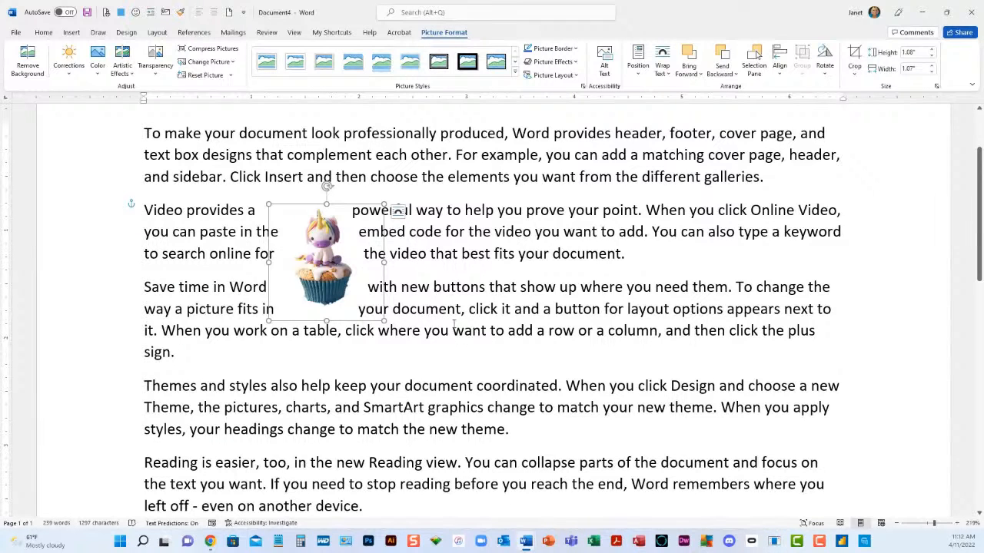
Step: Set the picture's text wrapping in the full Layout settings to Right only, keeping the Through style, and apply it
left_click(398, 212)
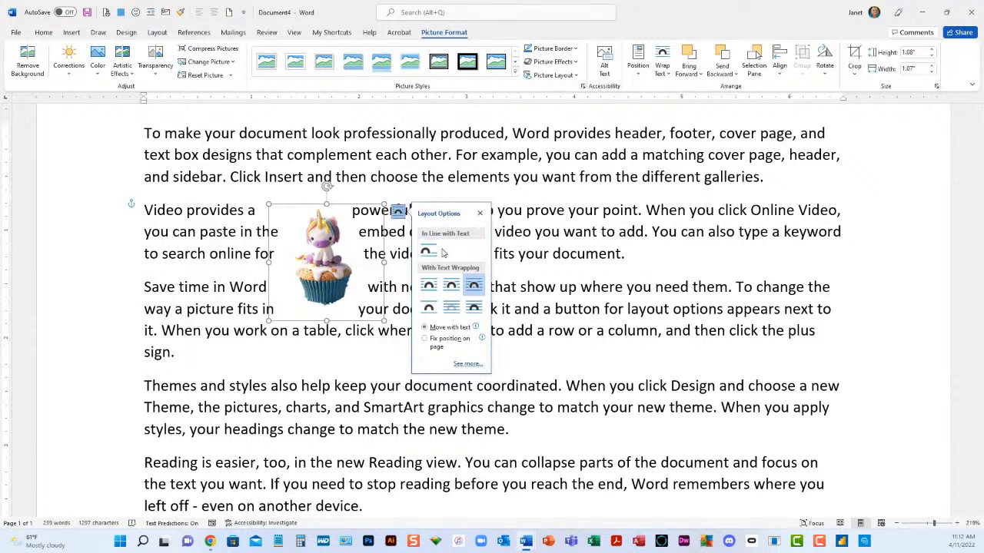
left_click(467, 365)
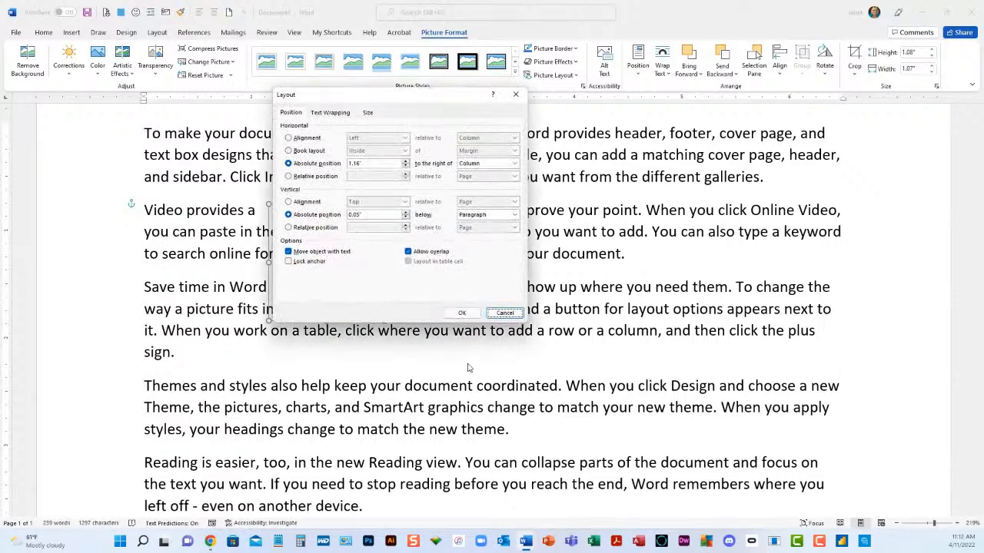
left_click_drag(408, 97, 586, 109)
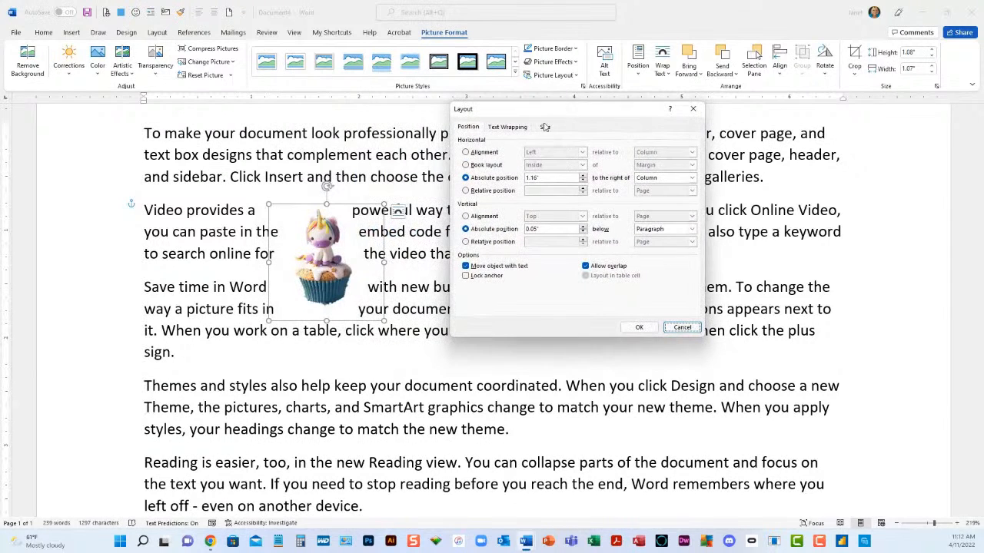
left_click(504, 127)
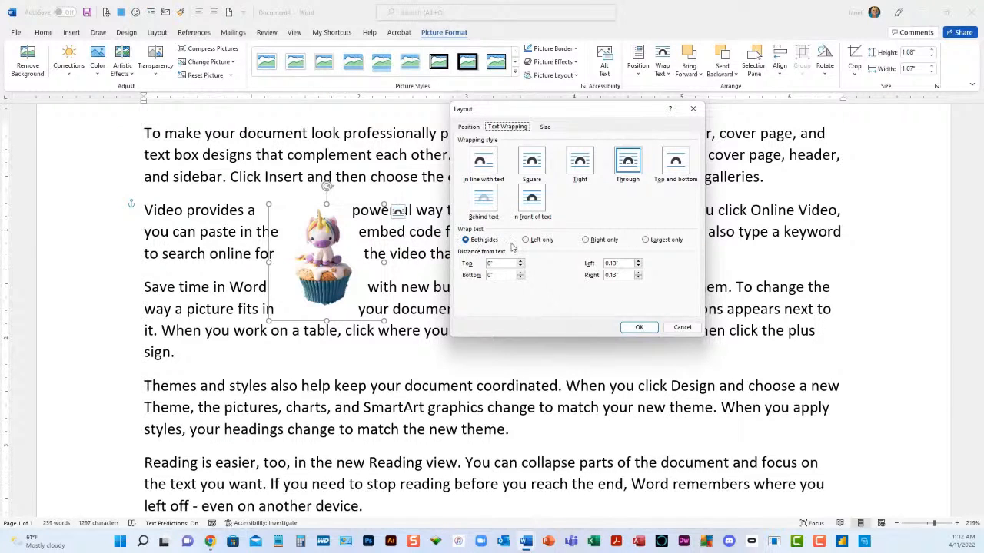
left_click(588, 240)
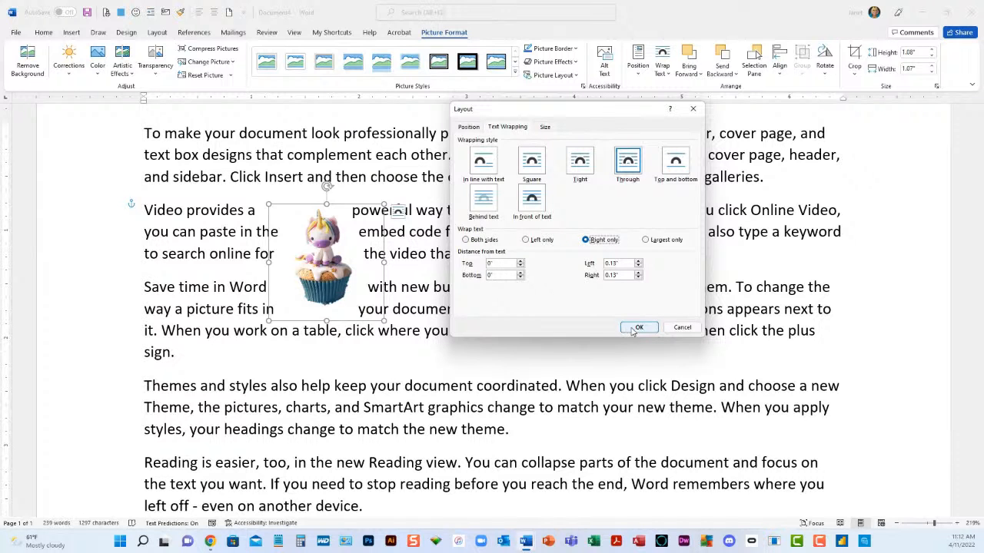
left_click(636, 328)
left_click(472, 392)
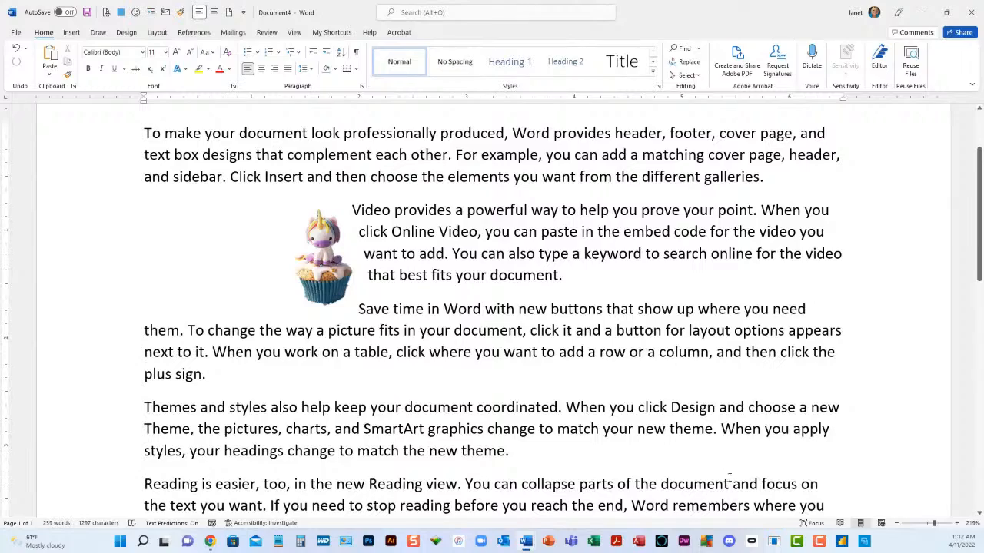
Step: Move the picture toward the left margin beside the "Video provides" paragraph and check which paragraph it is anchored to
left_click_drag(326, 275, 234, 275)
left_click(362, 289)
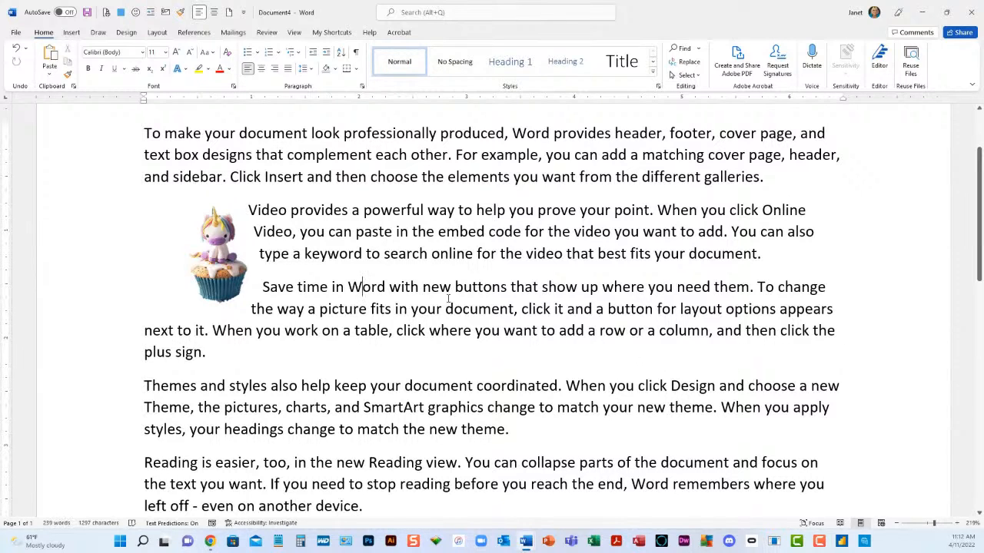
left_click(206, 234)
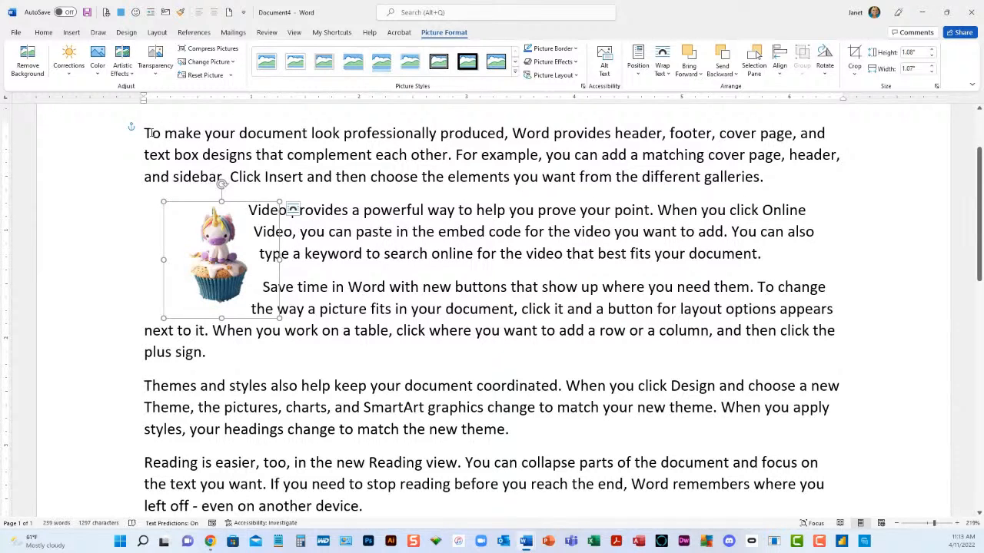
left_click(383, 254)
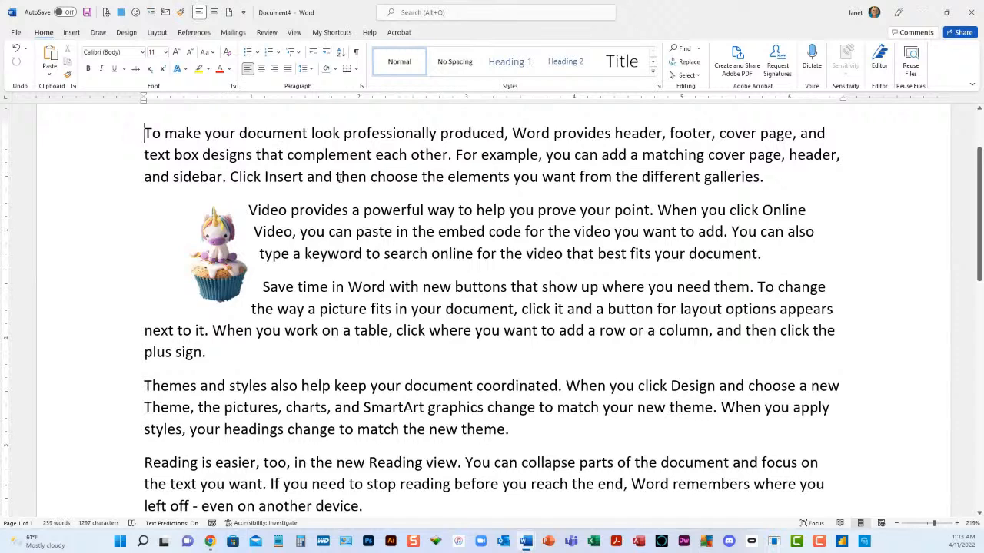
Step: Move the "Themes and styles" paragraph to the beginning of the document and delete the extra blank line below it
scroll(341, 180, "up", 2)
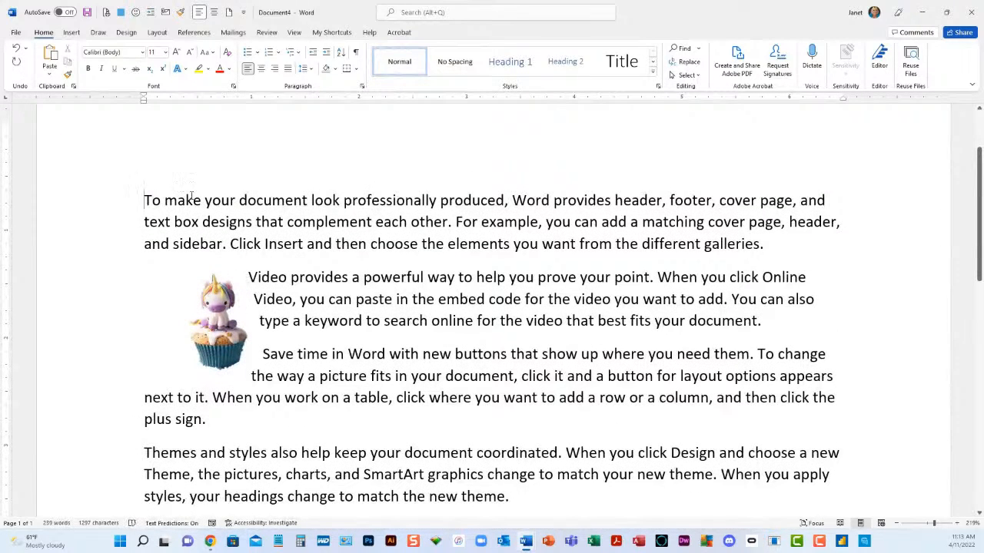
left_click_drag(146, 453, 523, 500)
left_click_drag(234, 459, 146, 164)
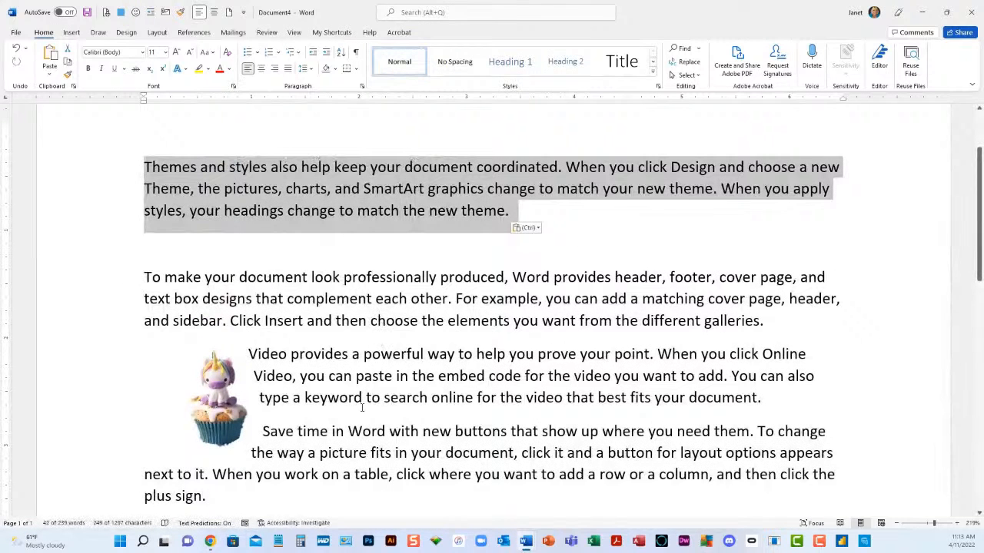
left_click(176, 239)
key("Delete")
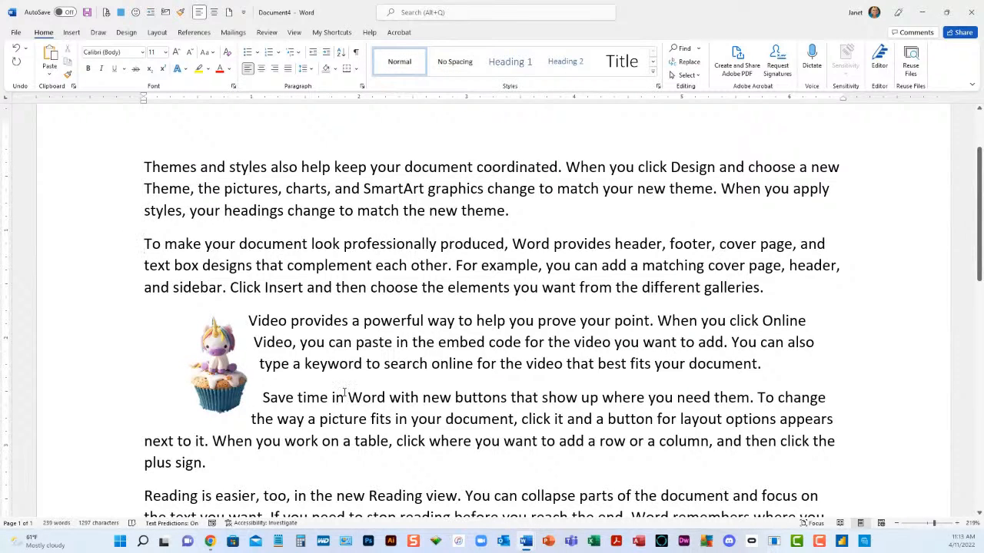
Step: Move the picture right and up to the last line of the "To make your document" paragraph and set its text wrapping to Both sides
left_click(222, 352)
left_click_drag(222, 352, 355, 322)
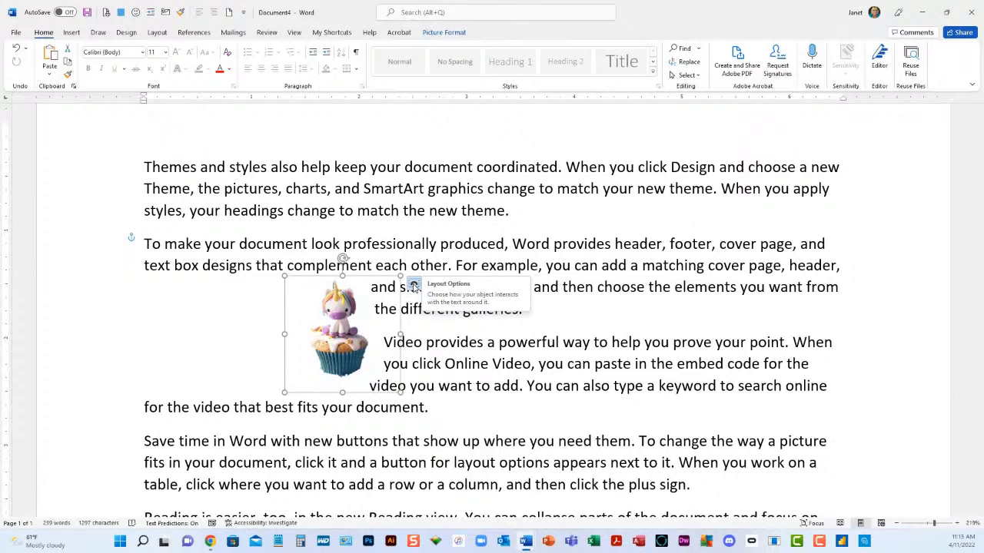
left_click(414, 287)
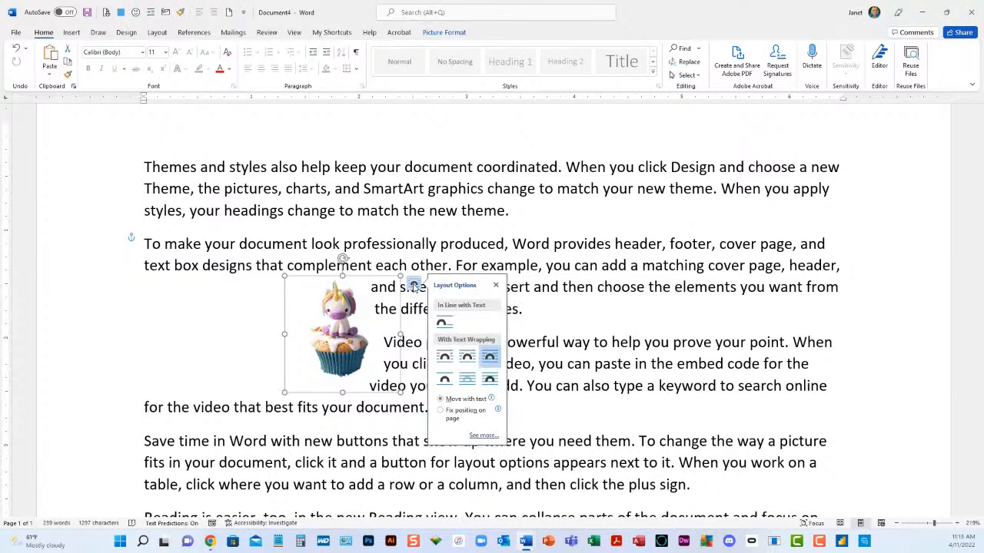
left_click(485, 436)
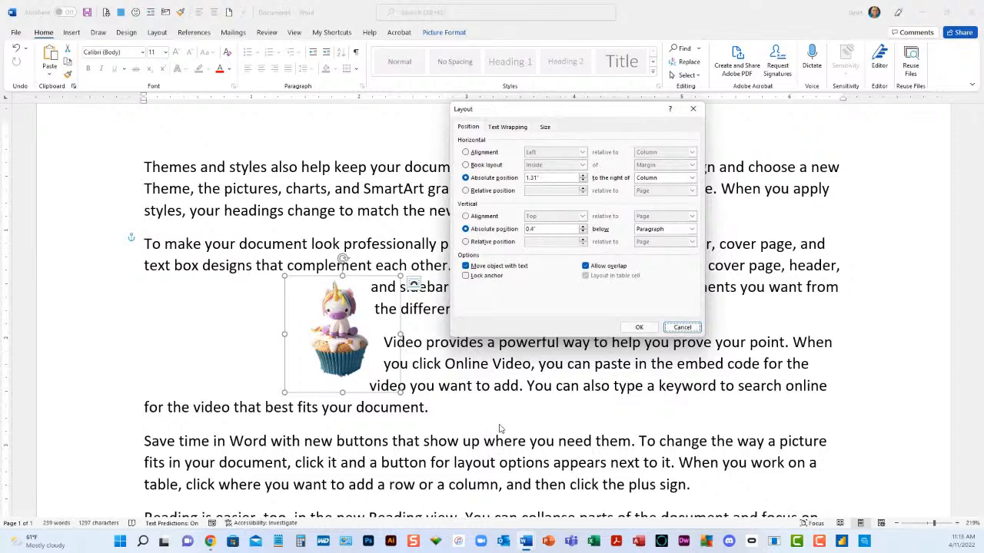
left_click(504, 128)
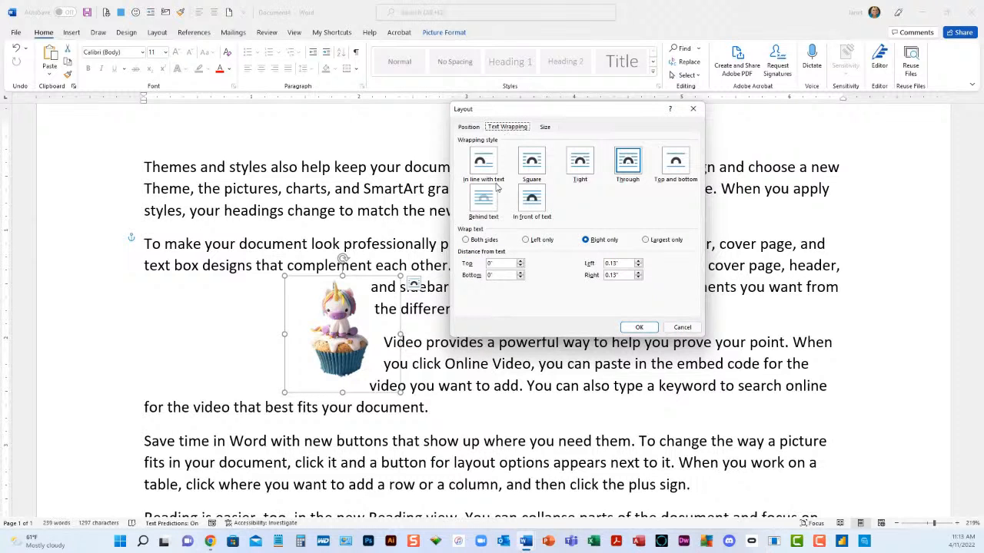
left_click(466, 241)
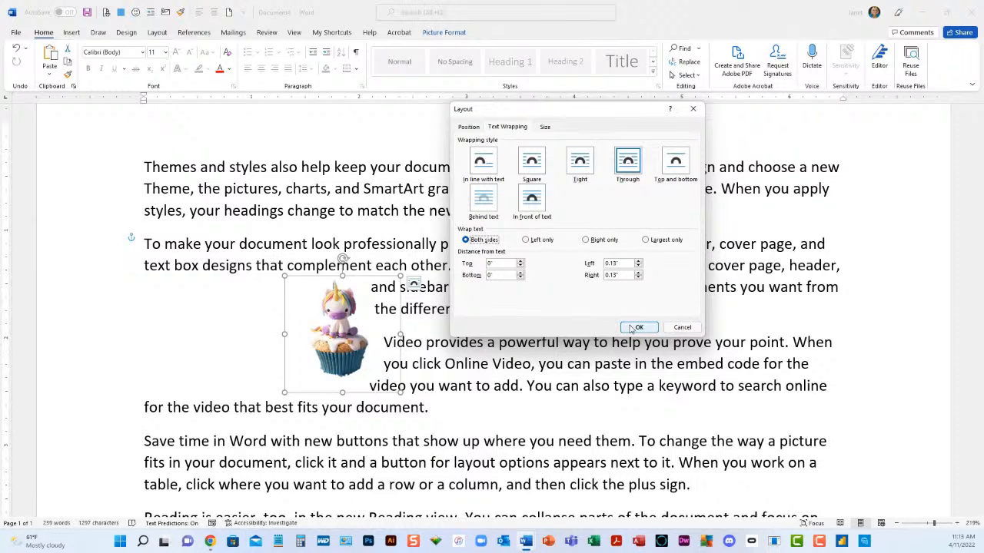
left_click(638, 328)
left_click(342, 461)
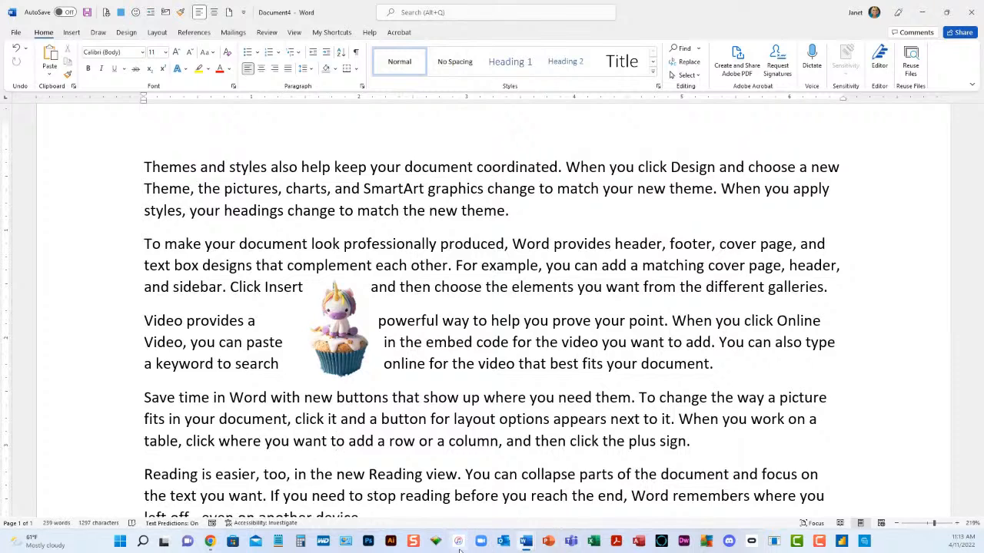
Step: Switch to the Chrome browser
left_click(210, 541)
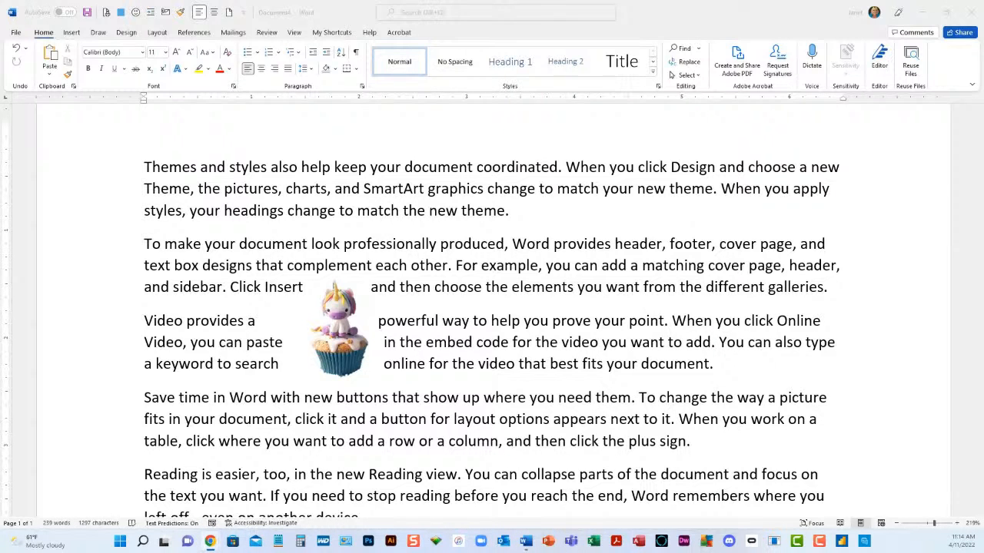